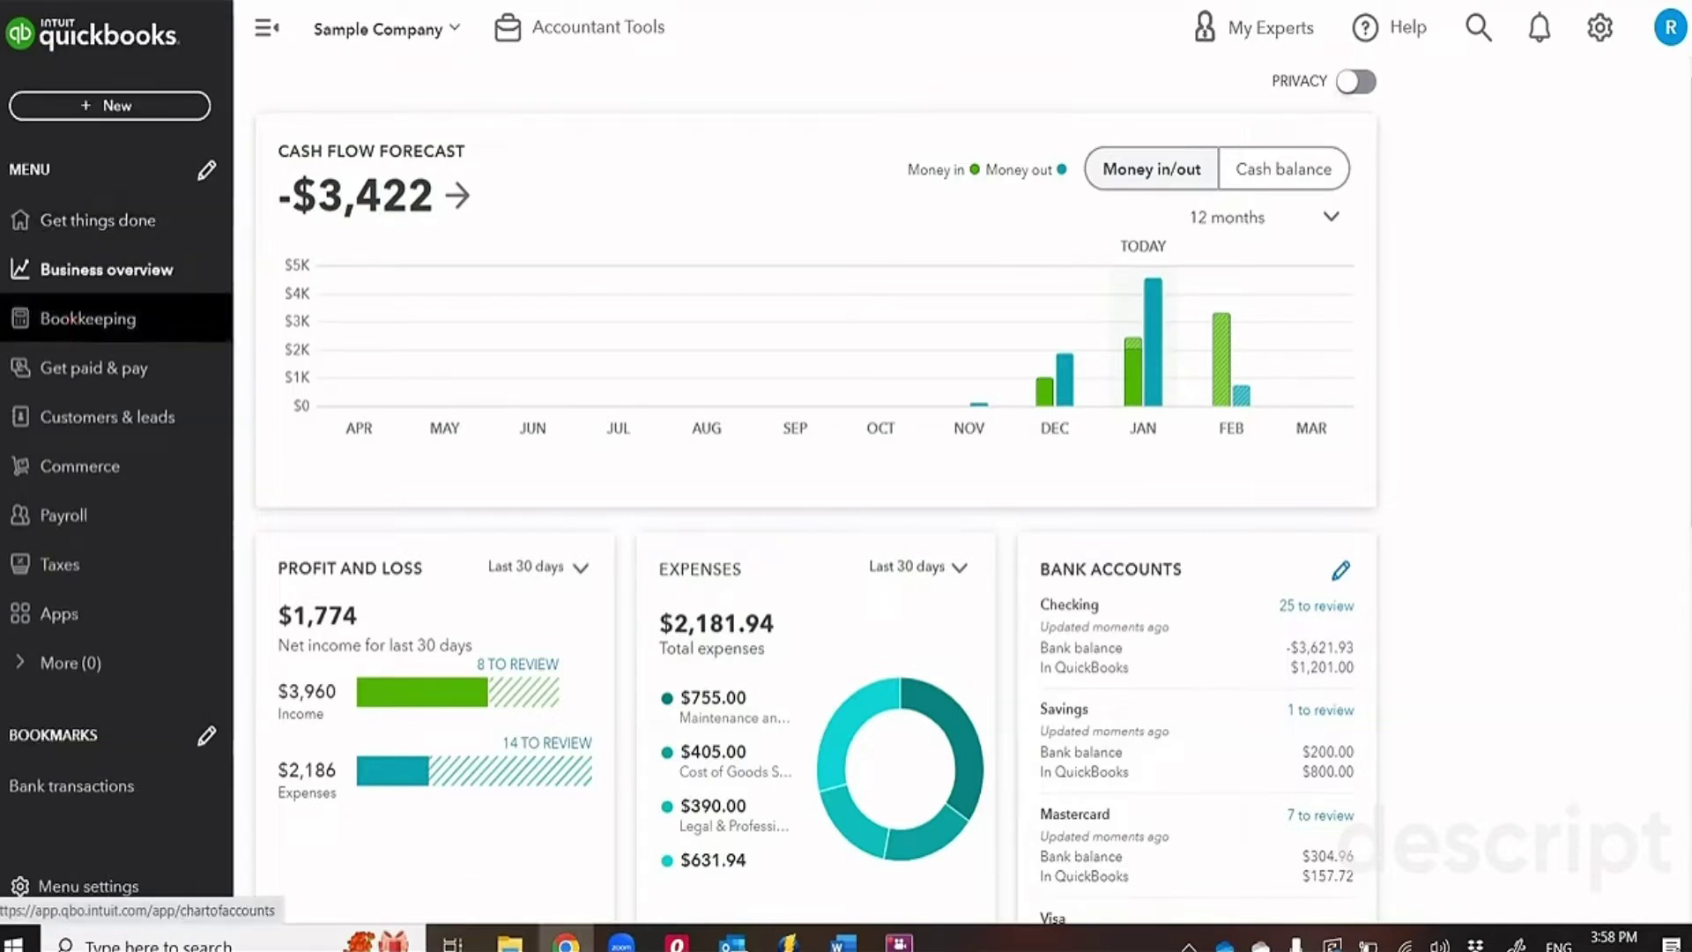
Start a new account from the Chart of accounts list
left_click(166, 274)
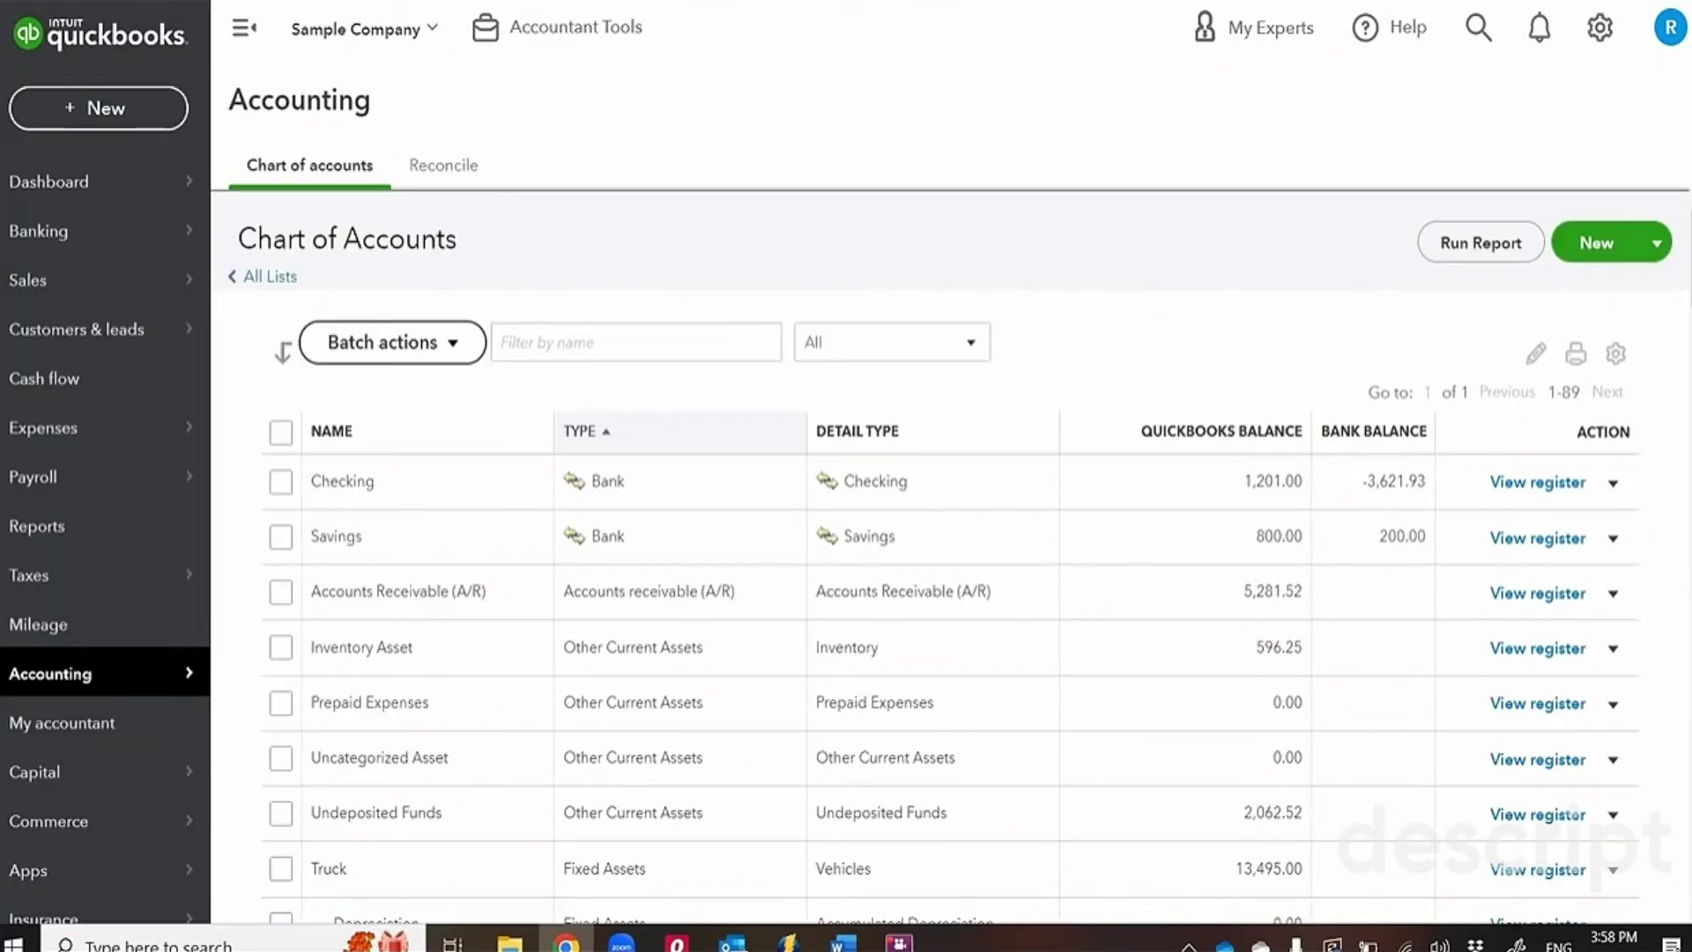
left_click(1596, 242)
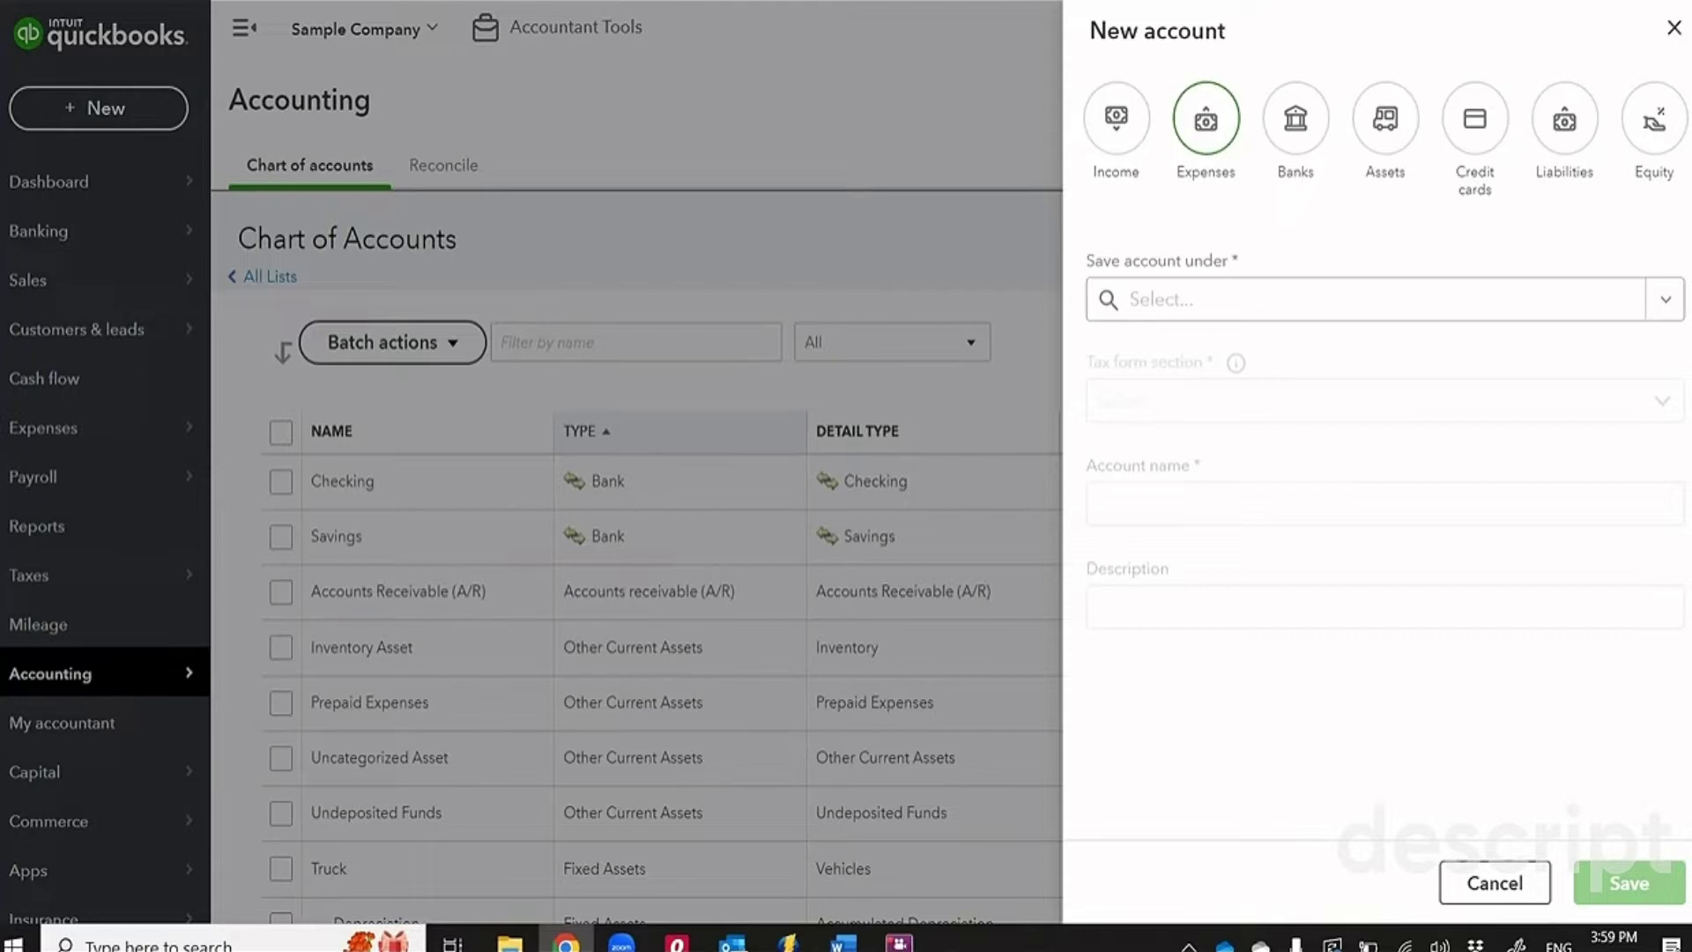
Make the new account an Expenses type to be saved under Expenses
left_click(1206, 120)
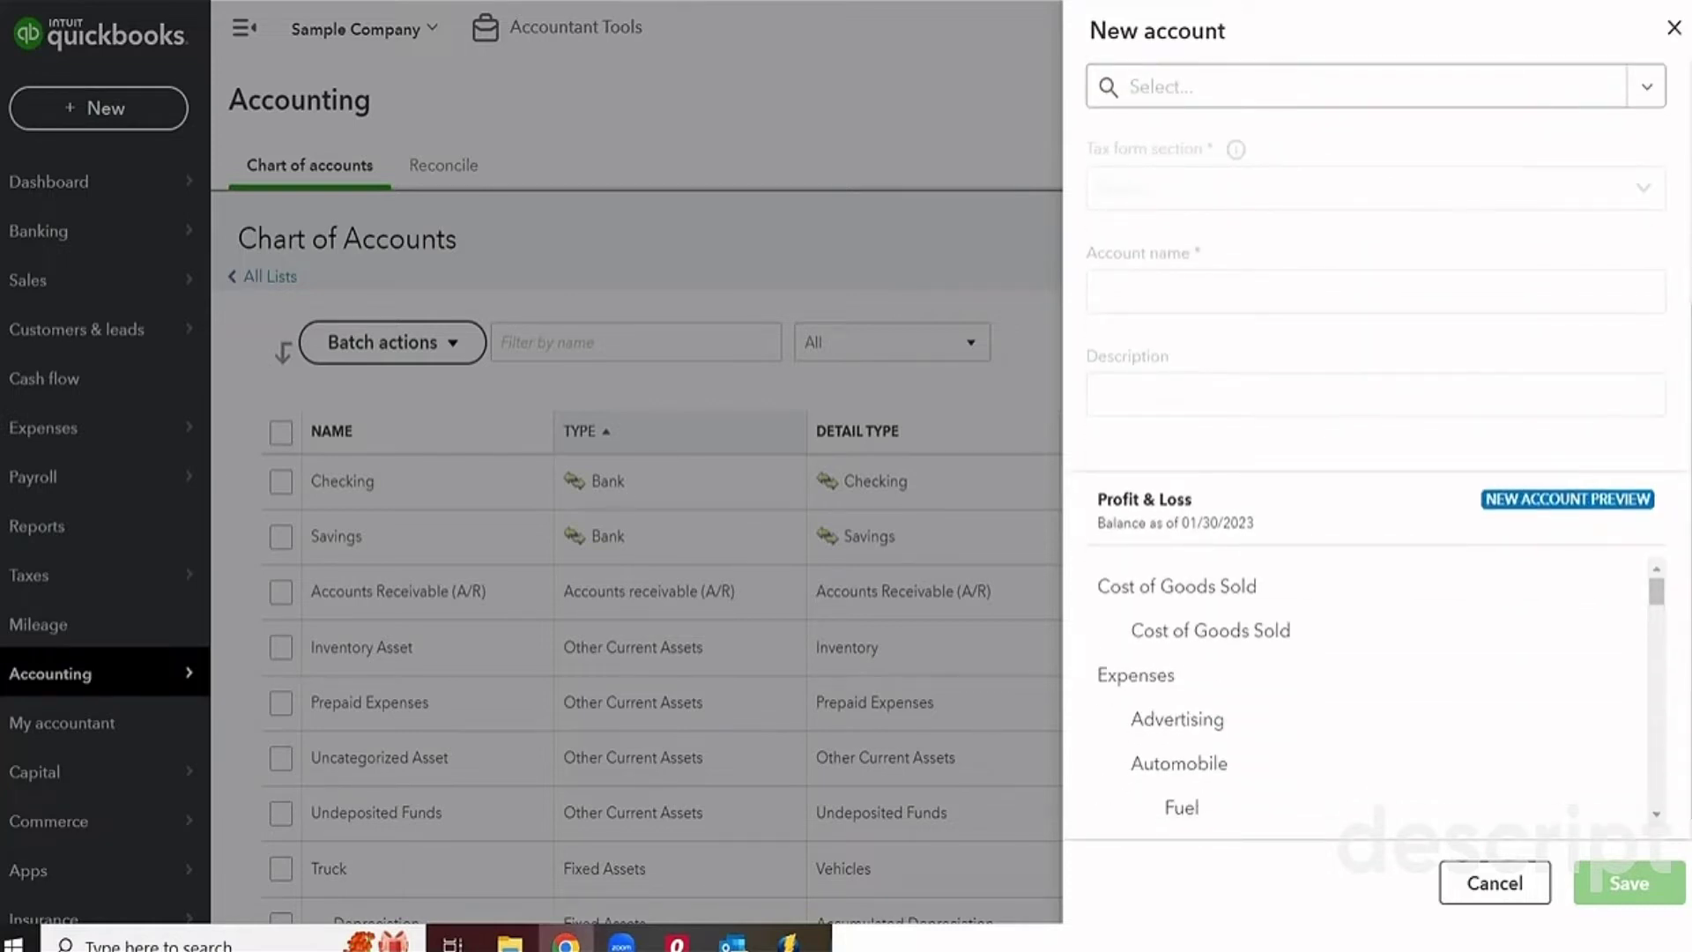
scroll(1369, 694, "down", 3)
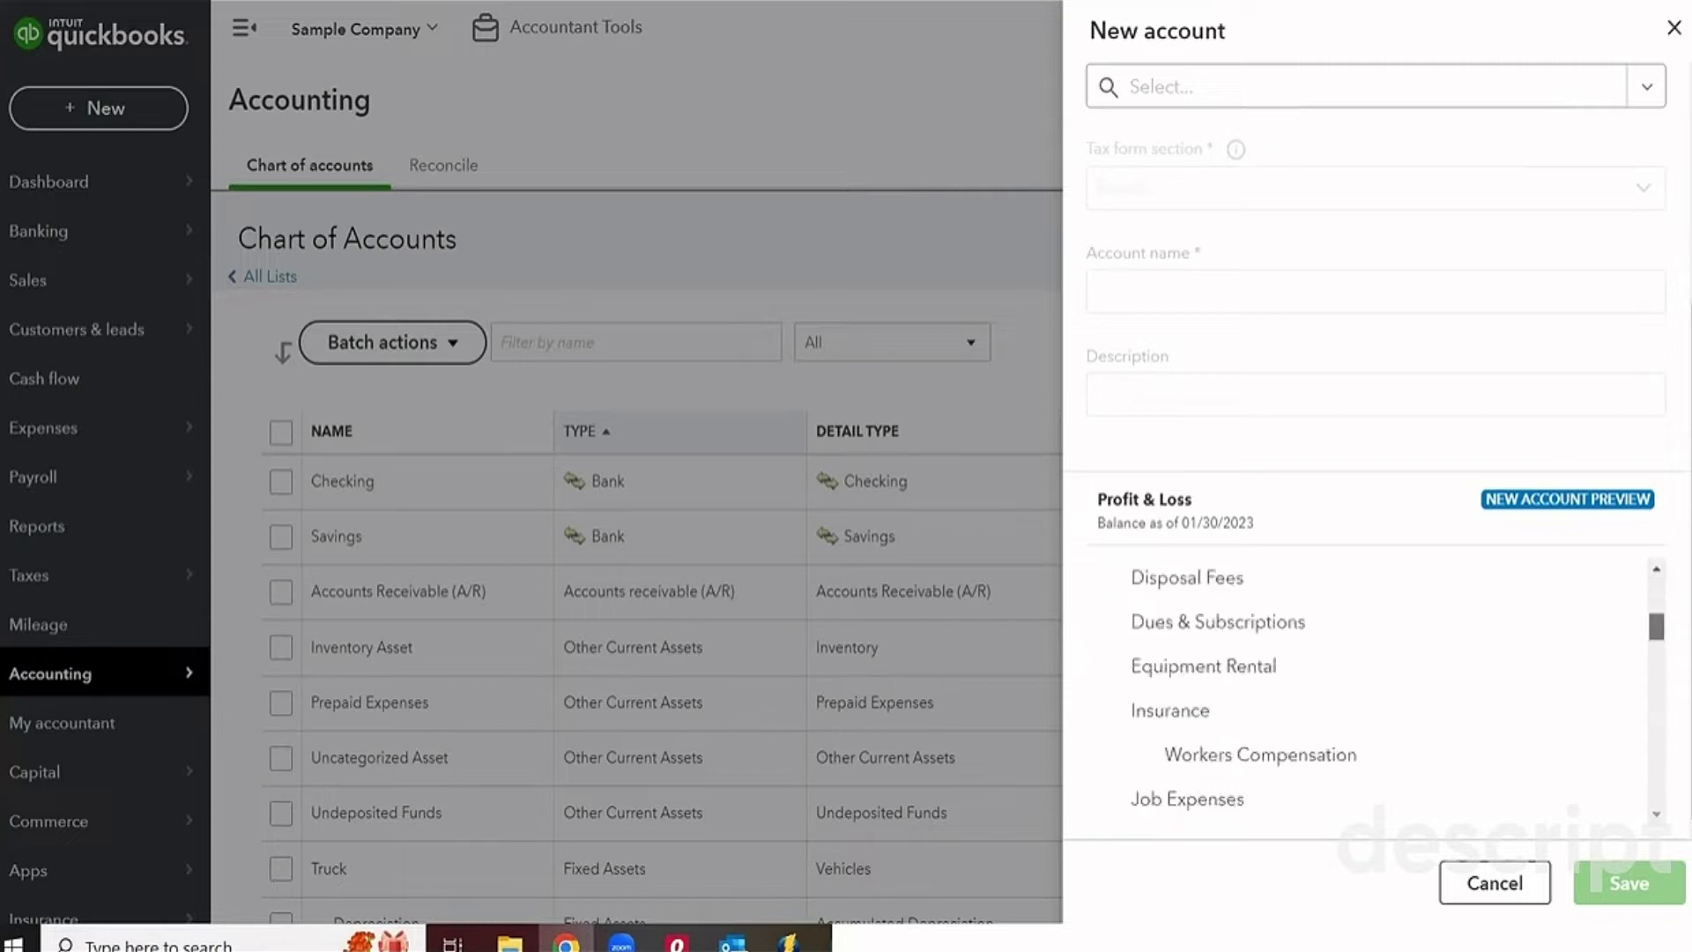
scroll(1369, 694, "up", 3)
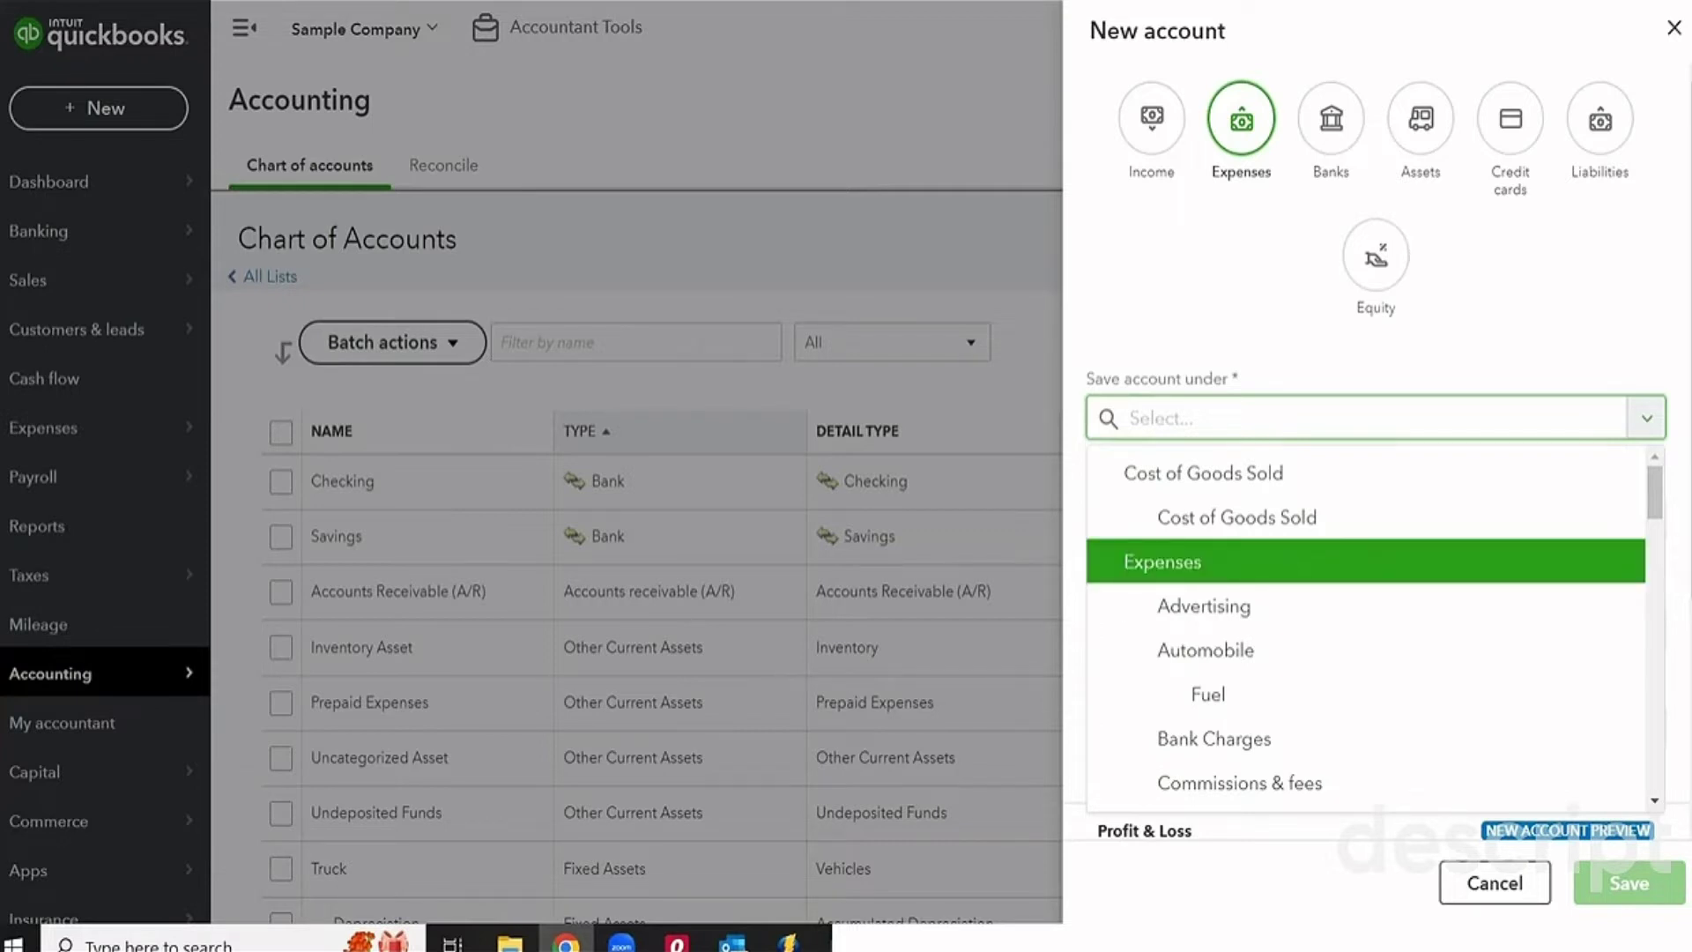
left_click(1284, 563)
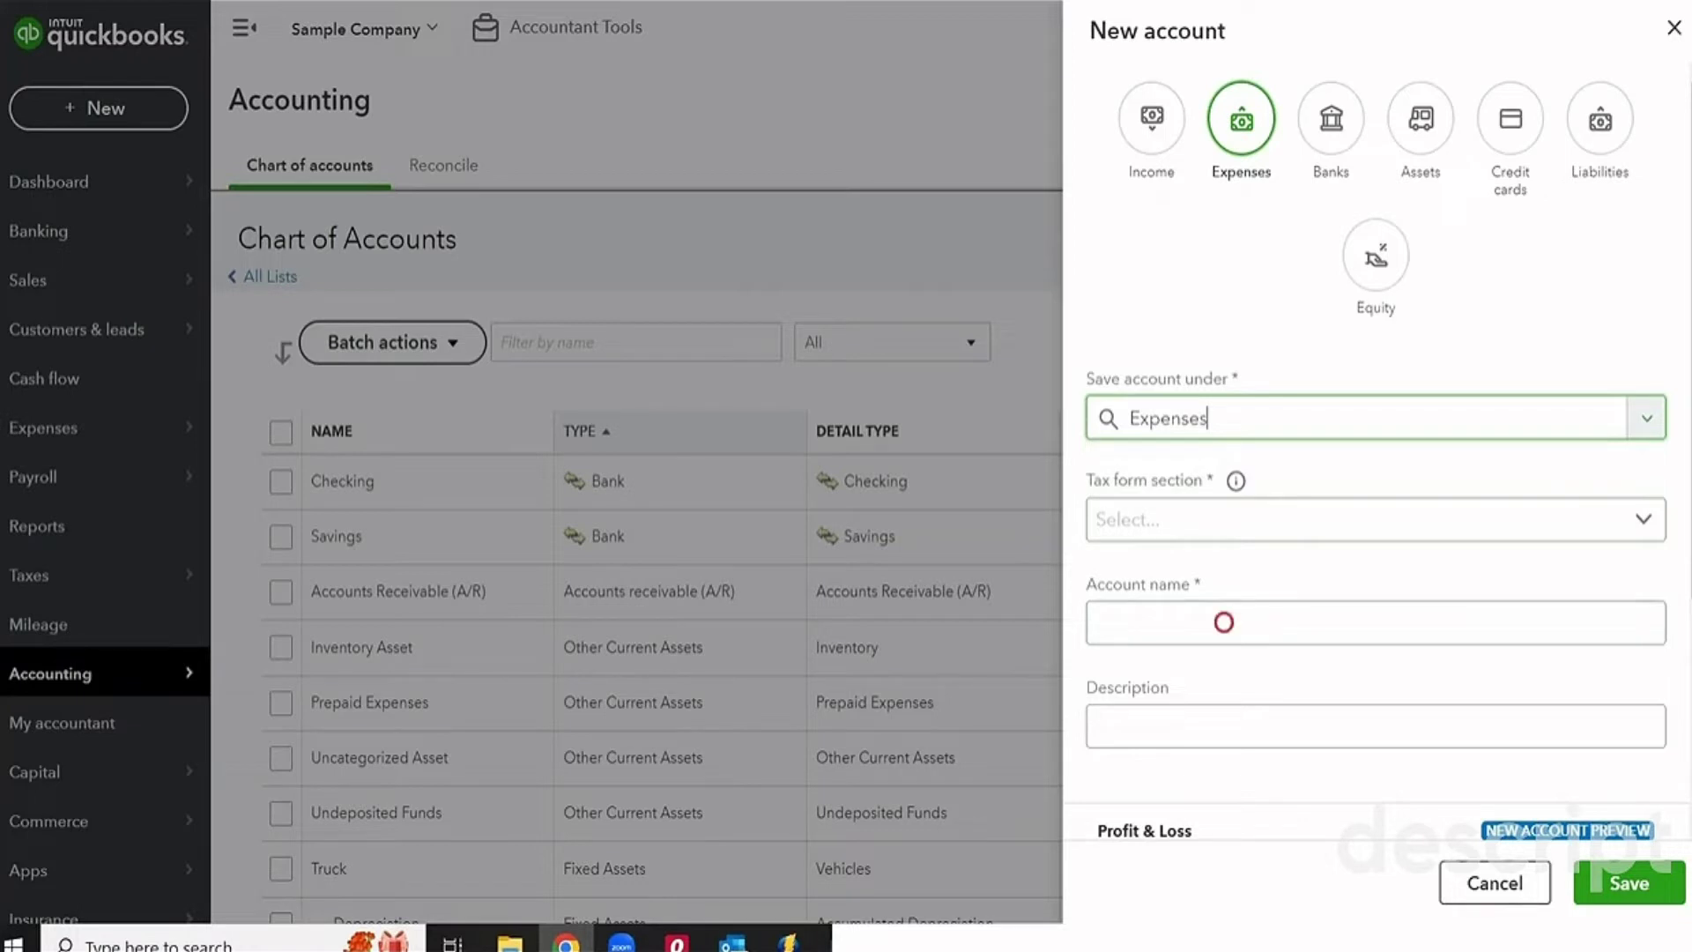
Name the account 'Credit card fees' with Bank Charges as its tax form section
left_click(1224, 623)
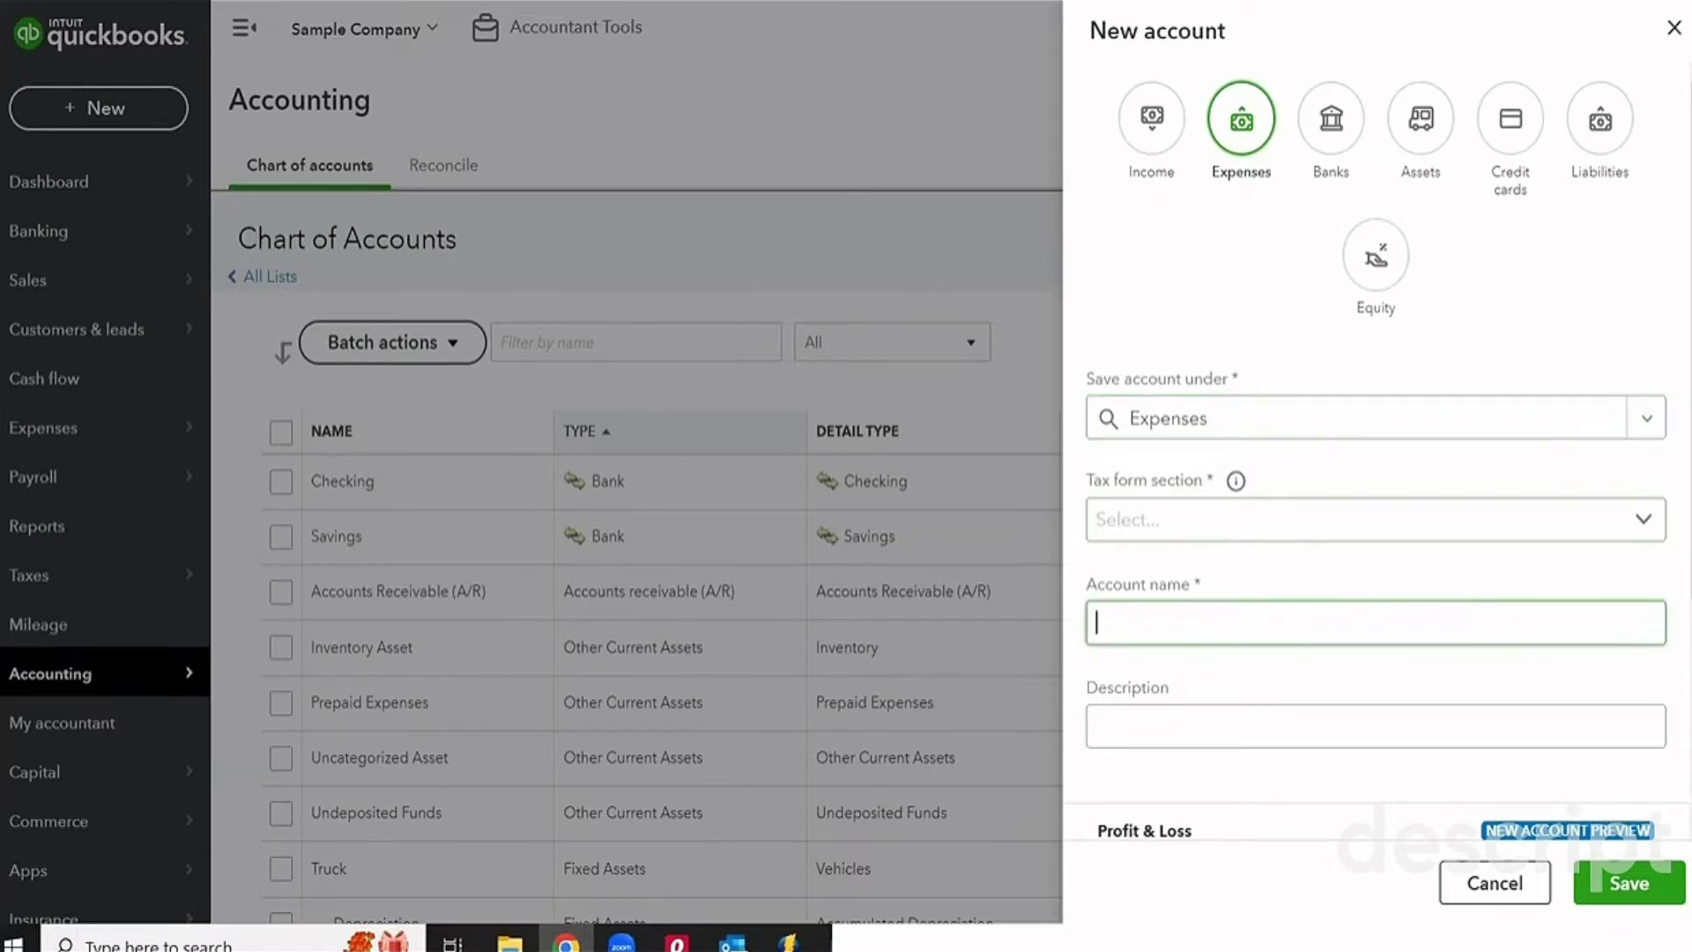
type("Credit c")
type("ard fees")
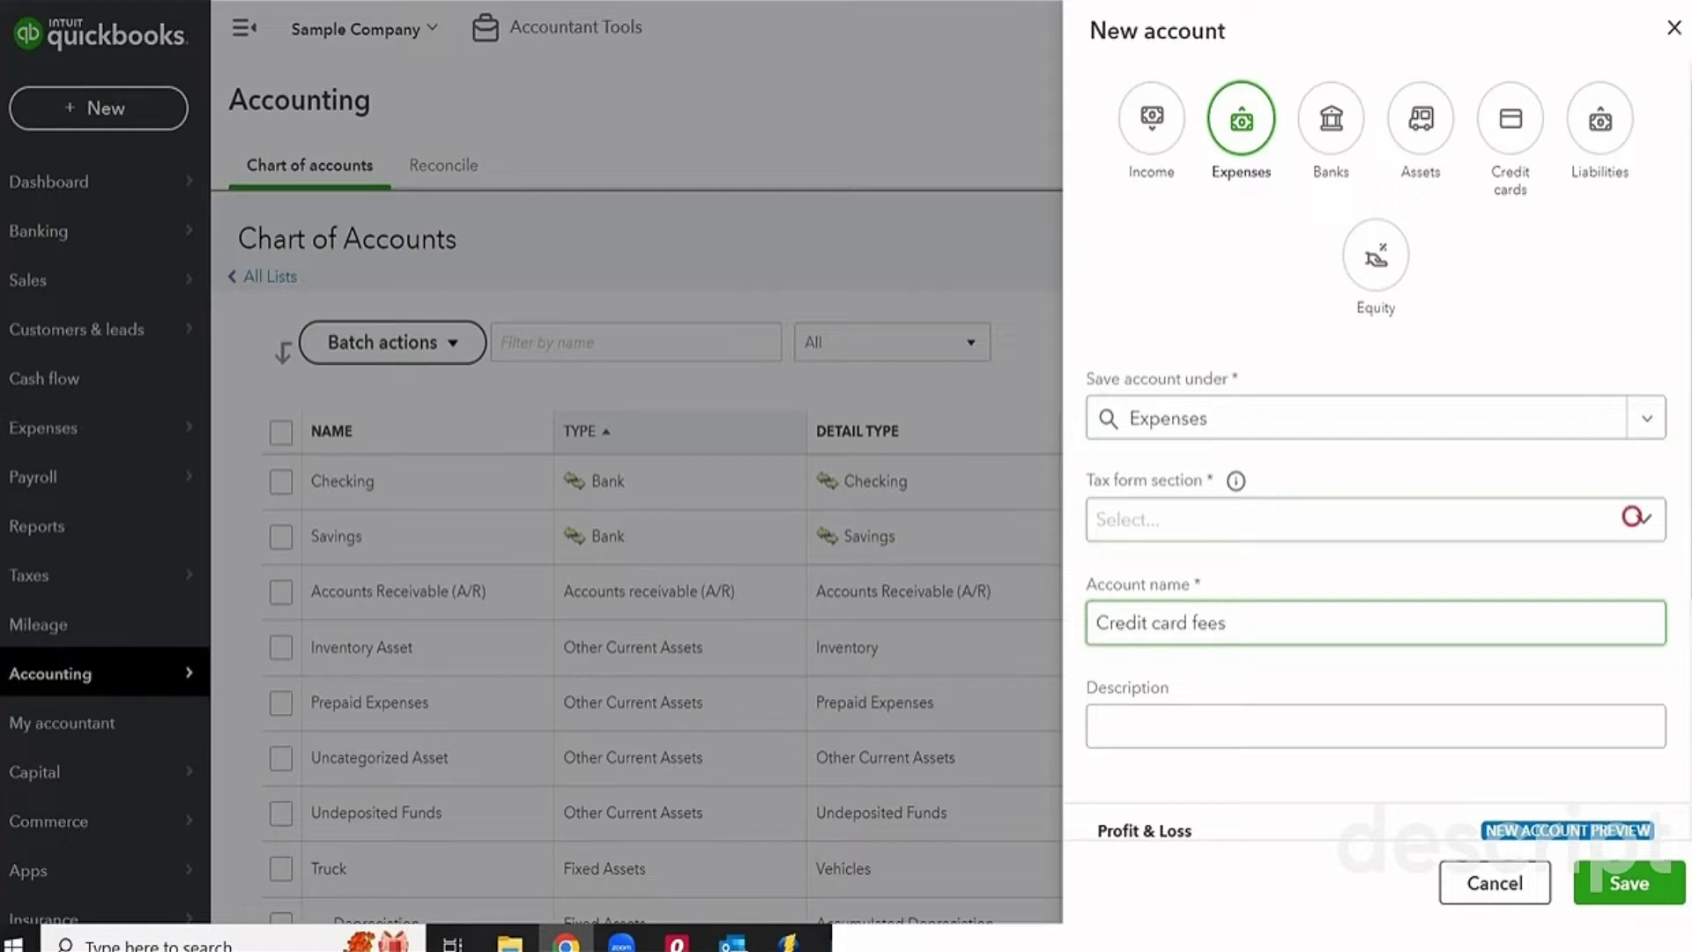
left_click(1375, 518)
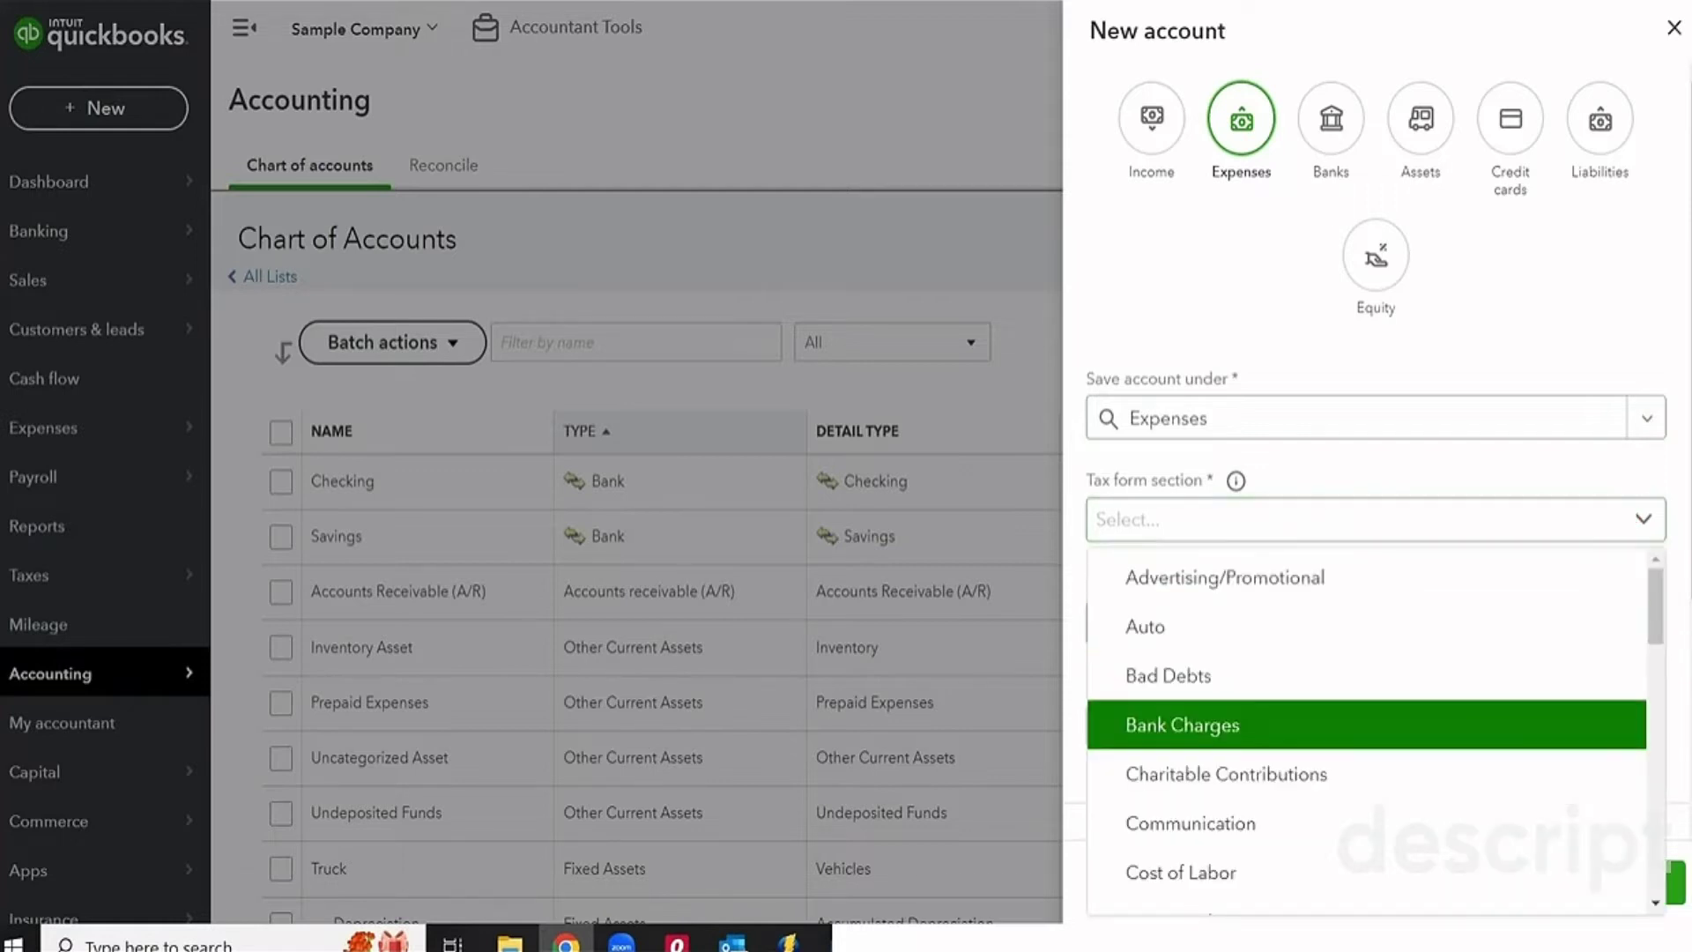
key("Return")
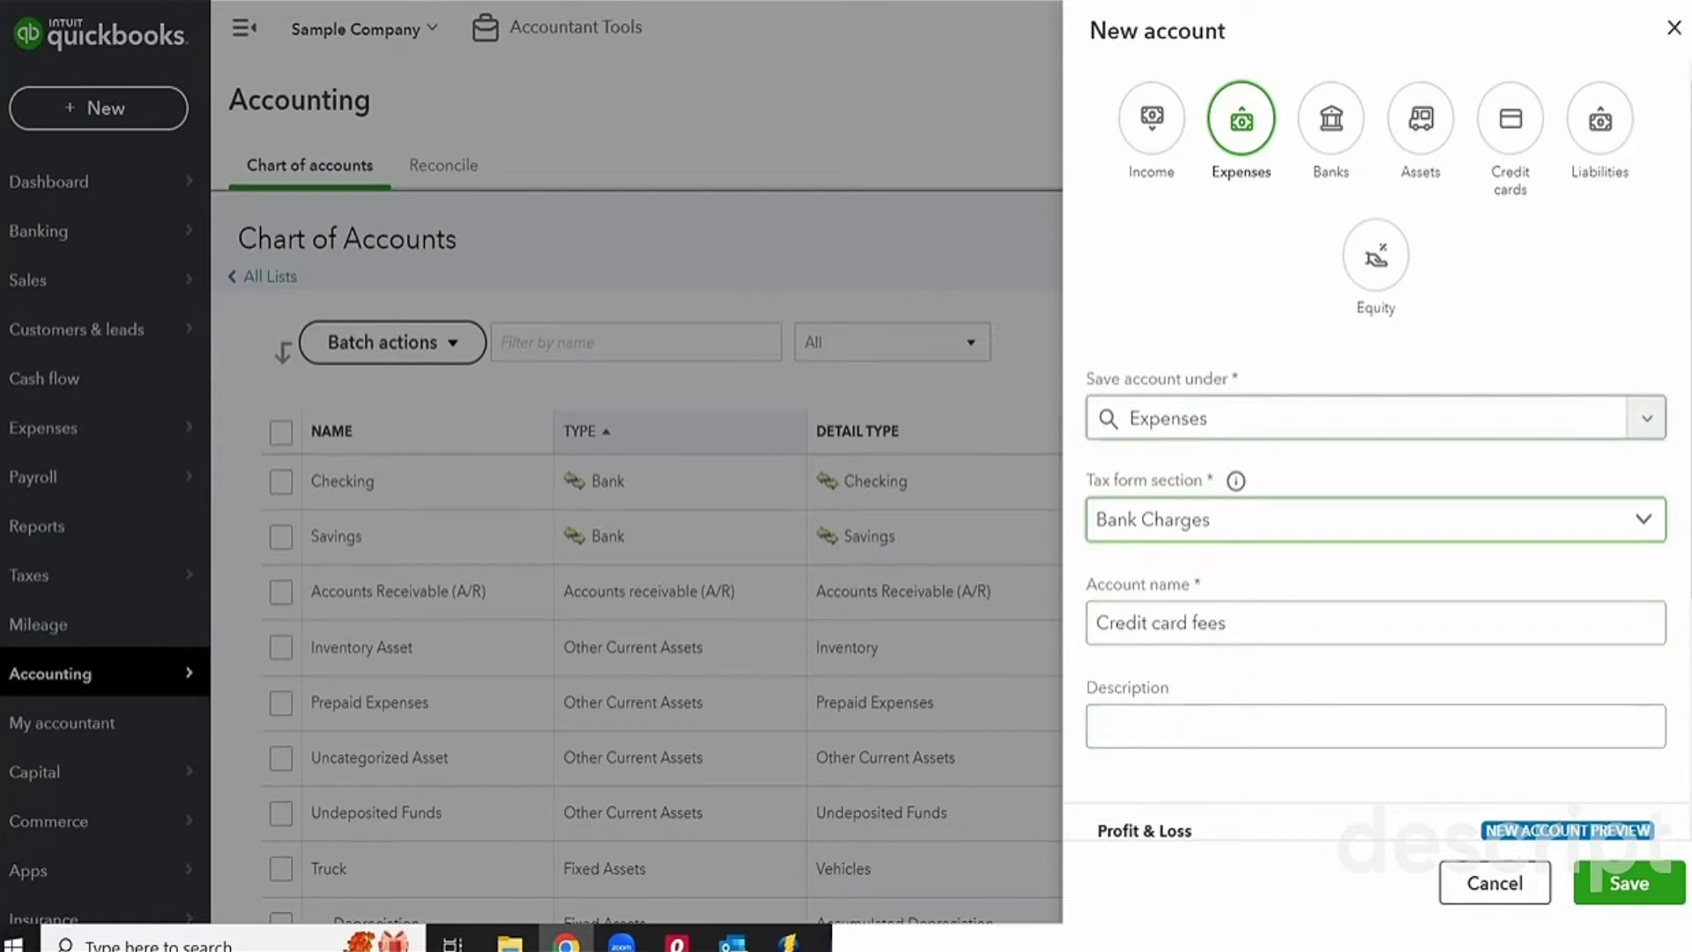
scroll(1375, 529, "down", 2)
scroll(1375, 529, "down", 2)
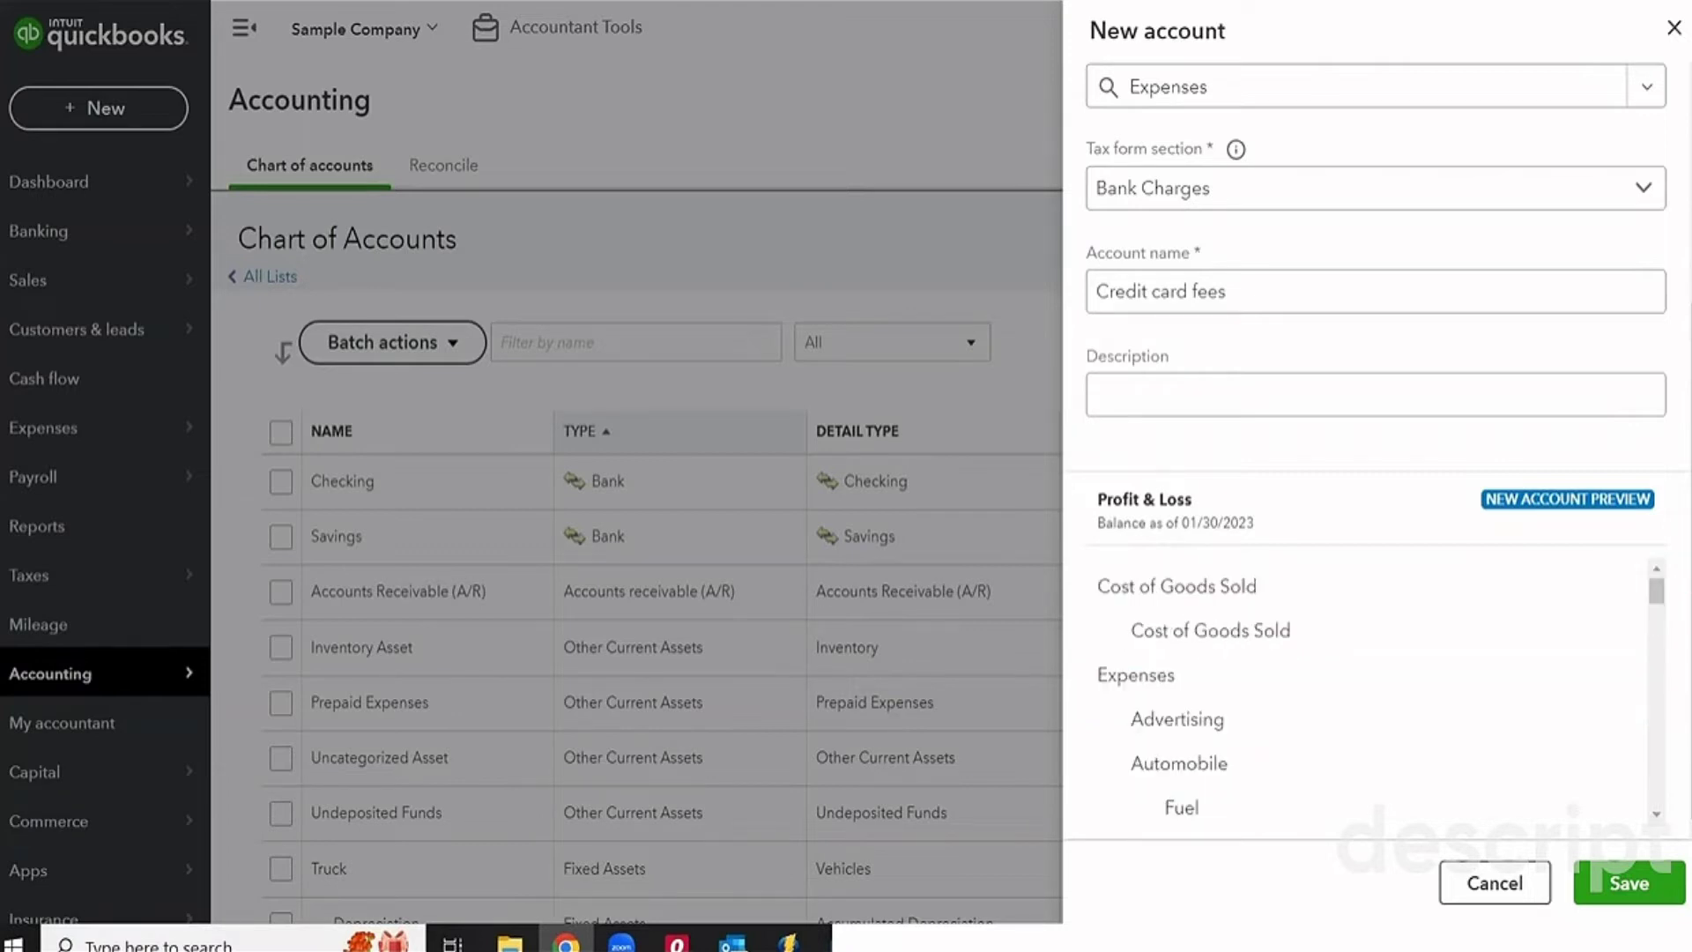
scroll(1375, 397, "up", 2)
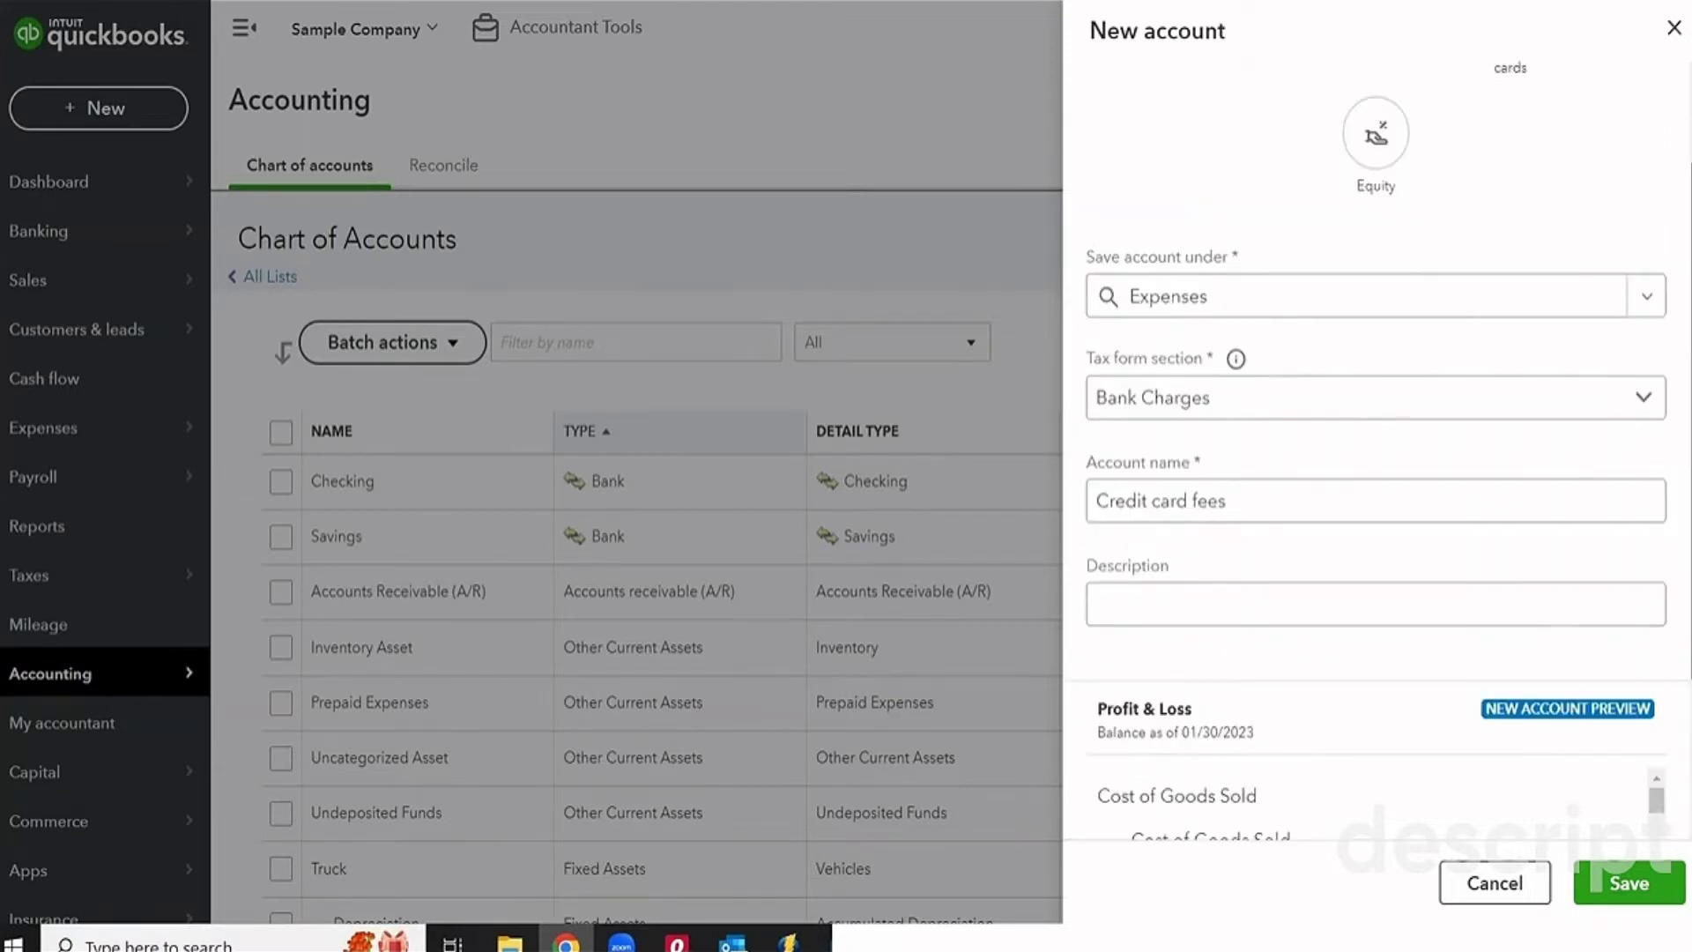
scroll(1375, 463, "up", 1)
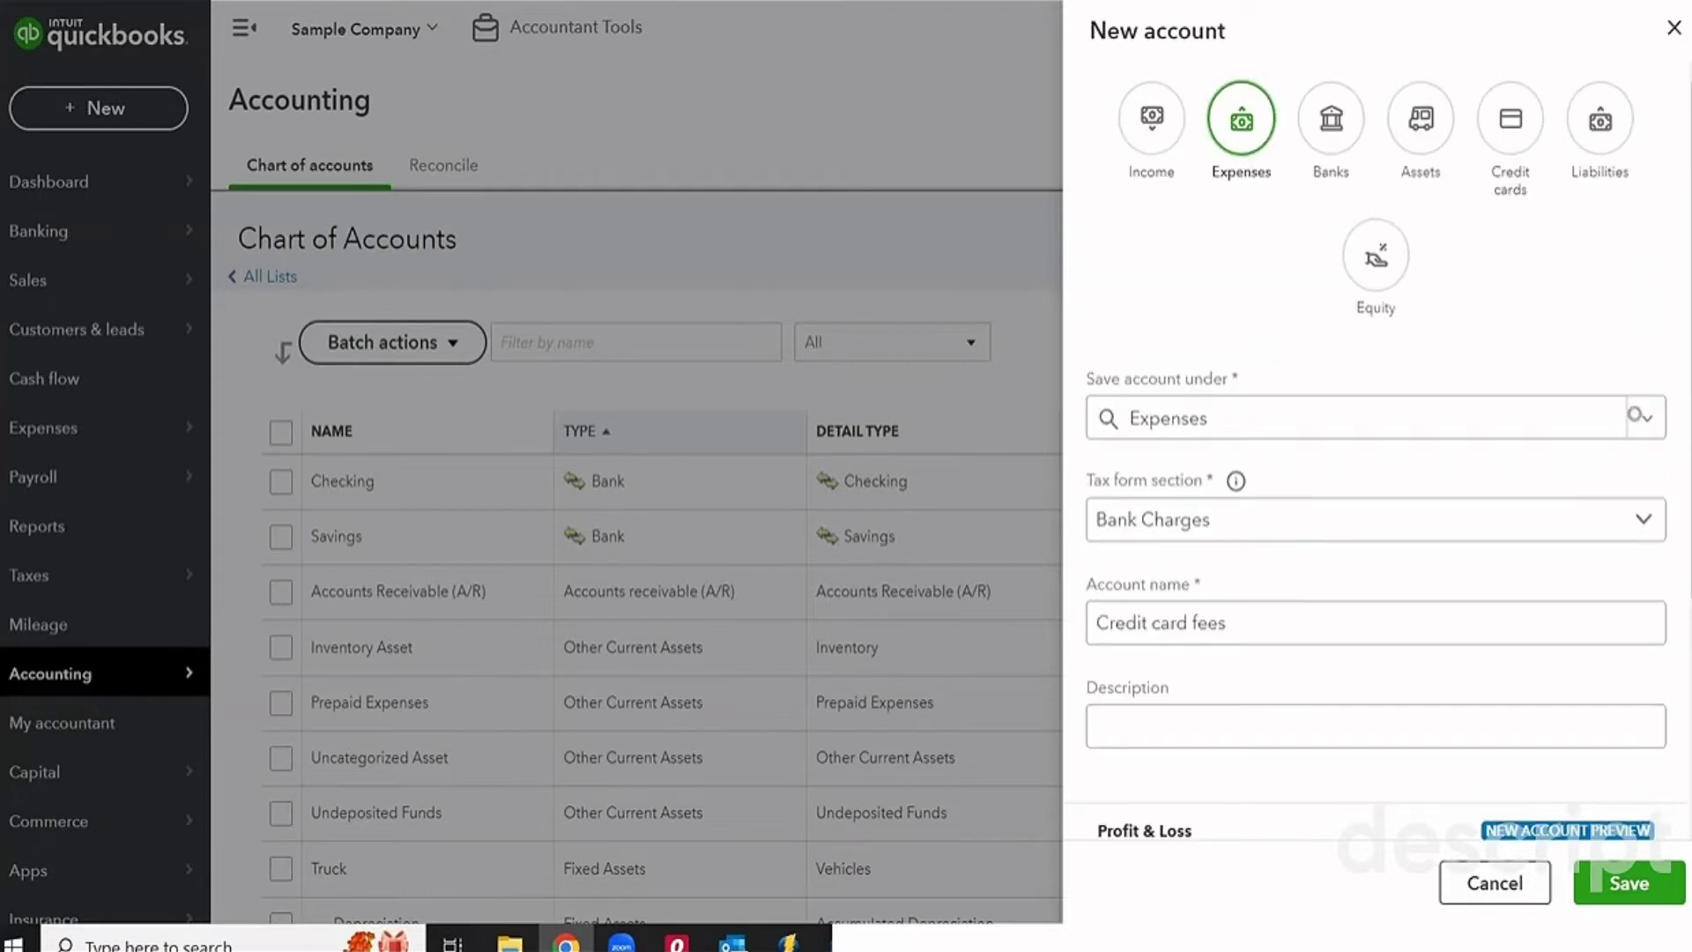
Save Credit card fees as a sub-account of Bank Charges
left_click(1646, 418)
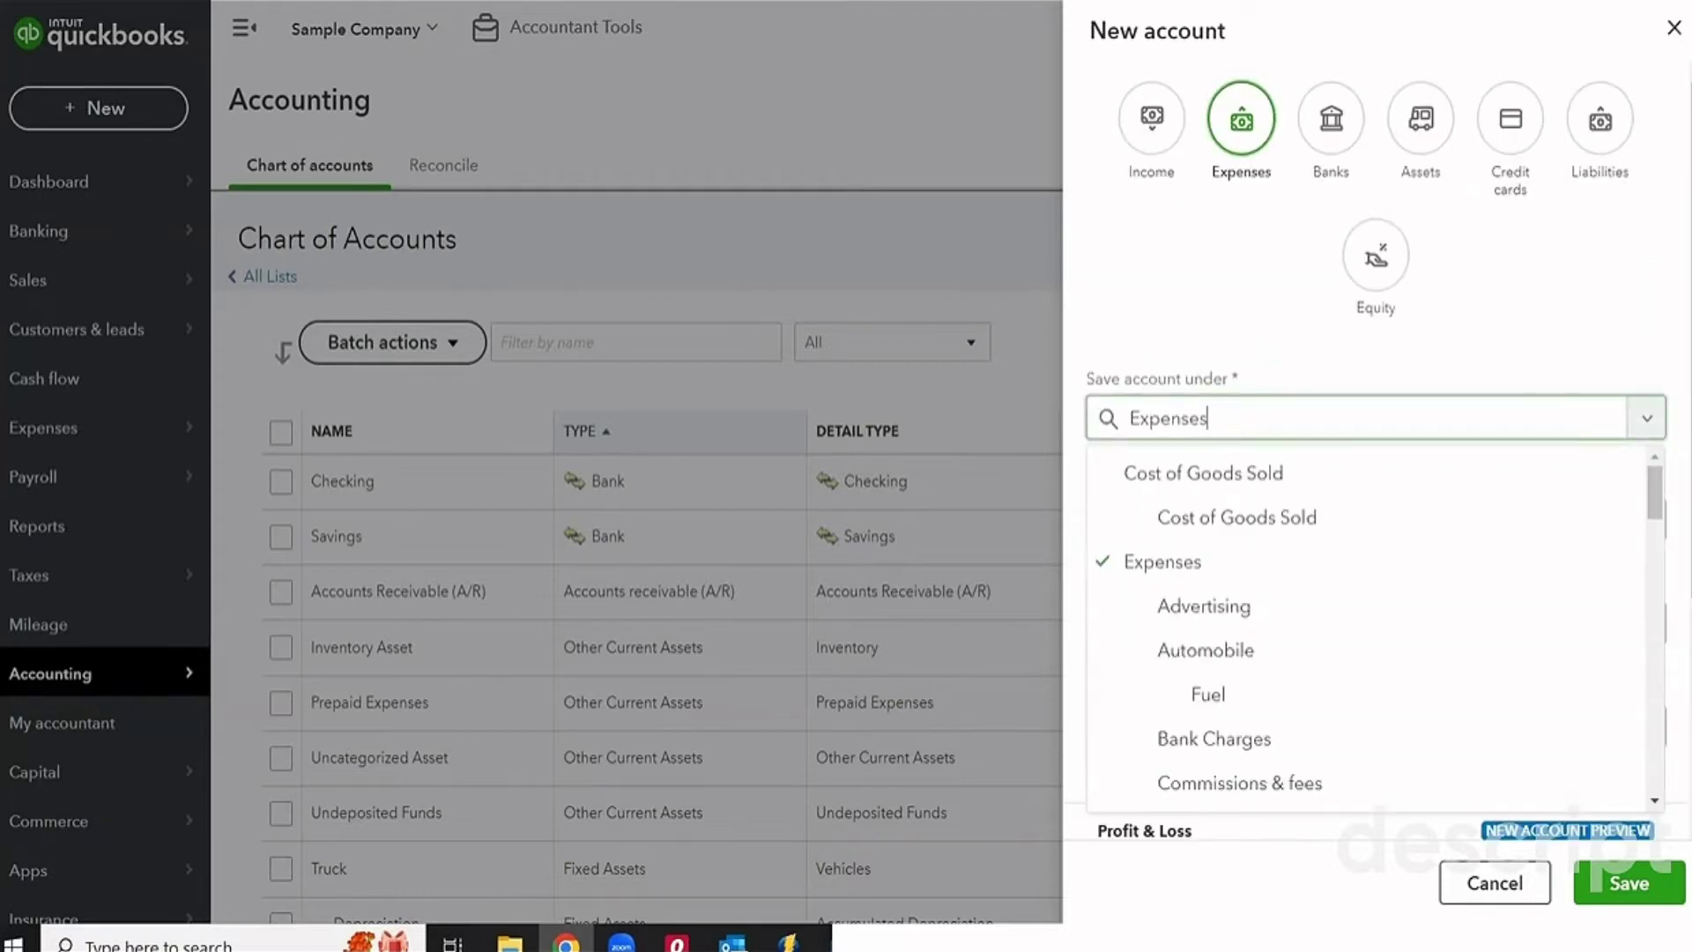
left_click(1298, 730)
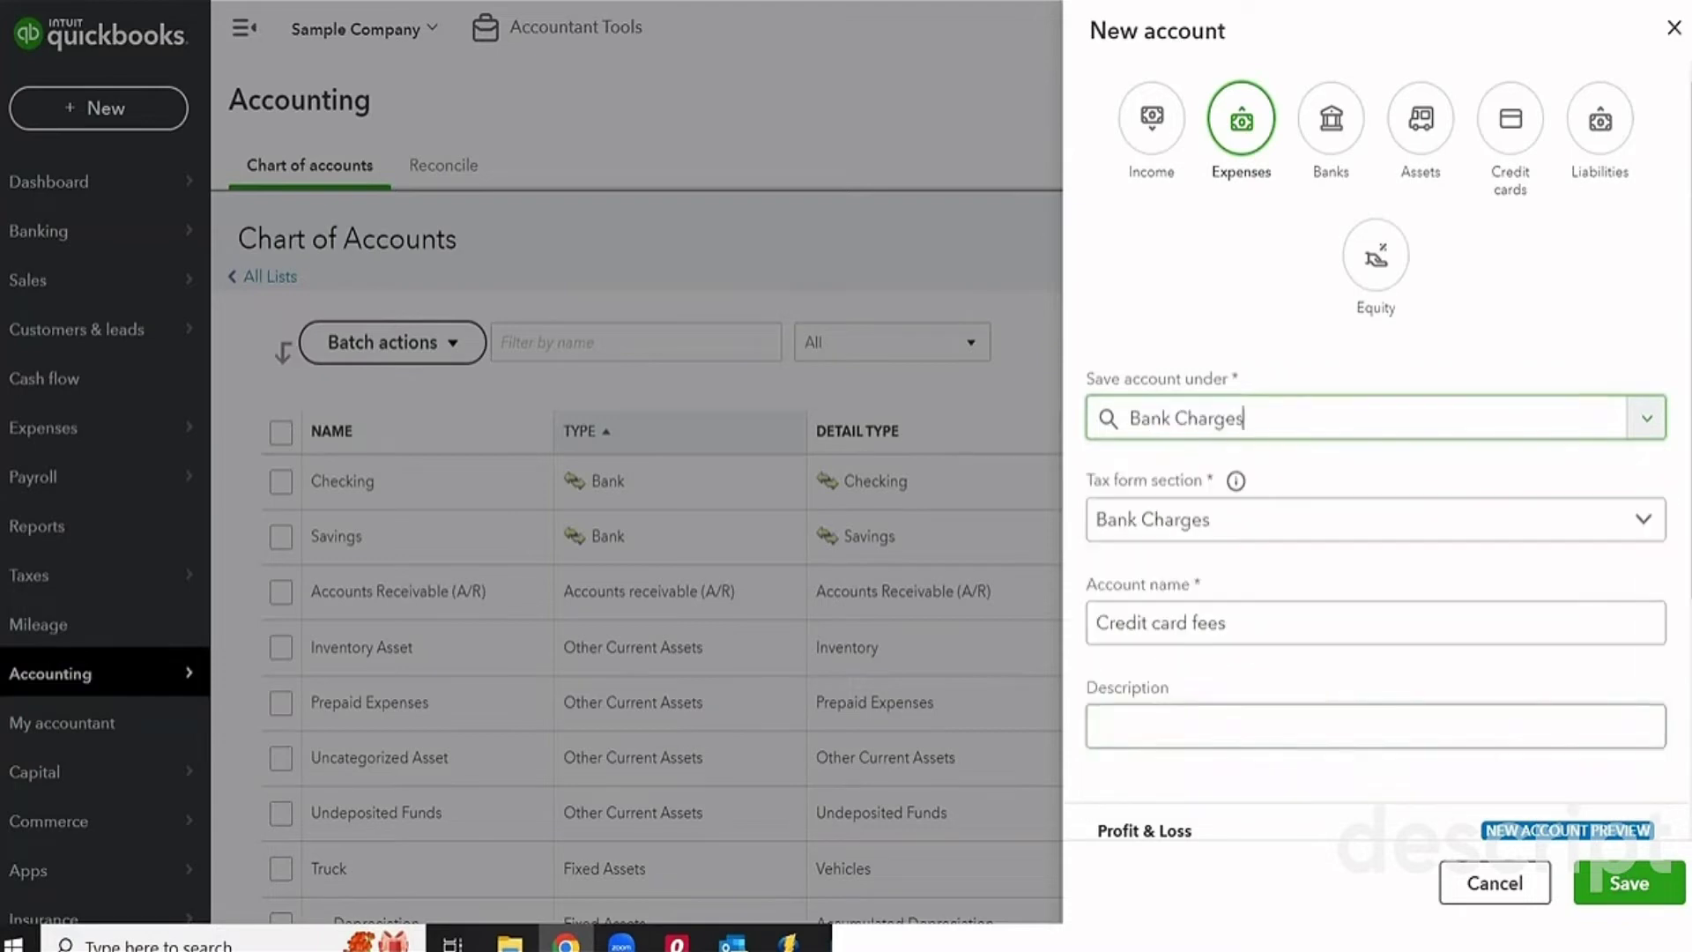
scroll(1375, 530, "down", 3)
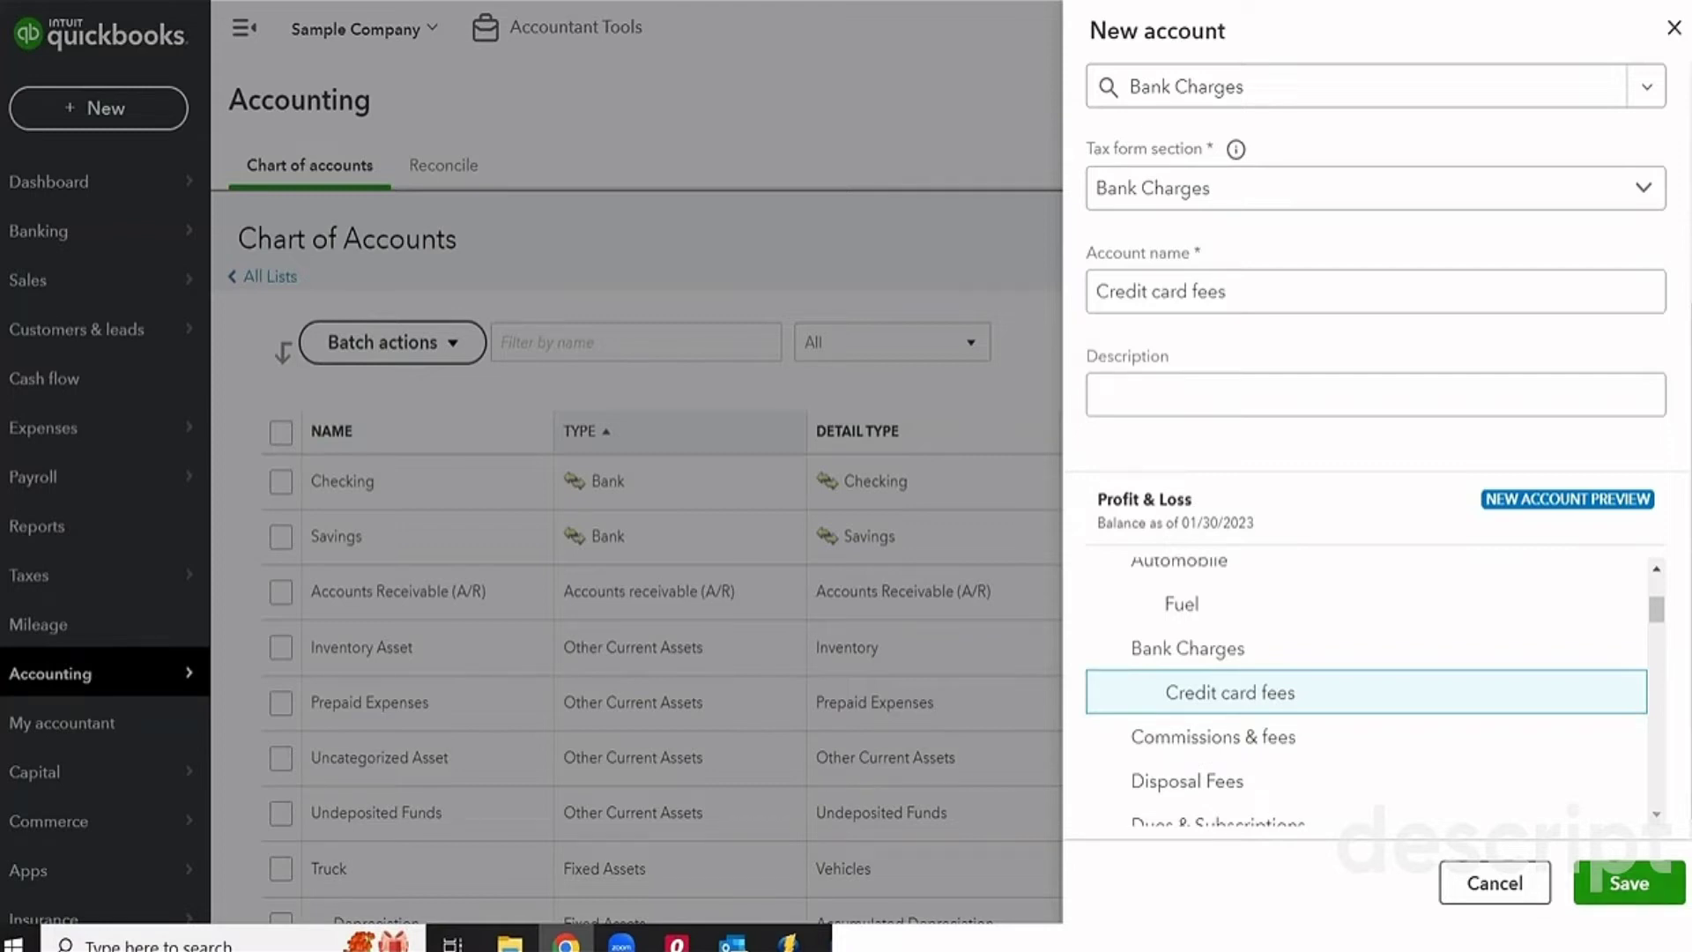
left_click(1630, 884)
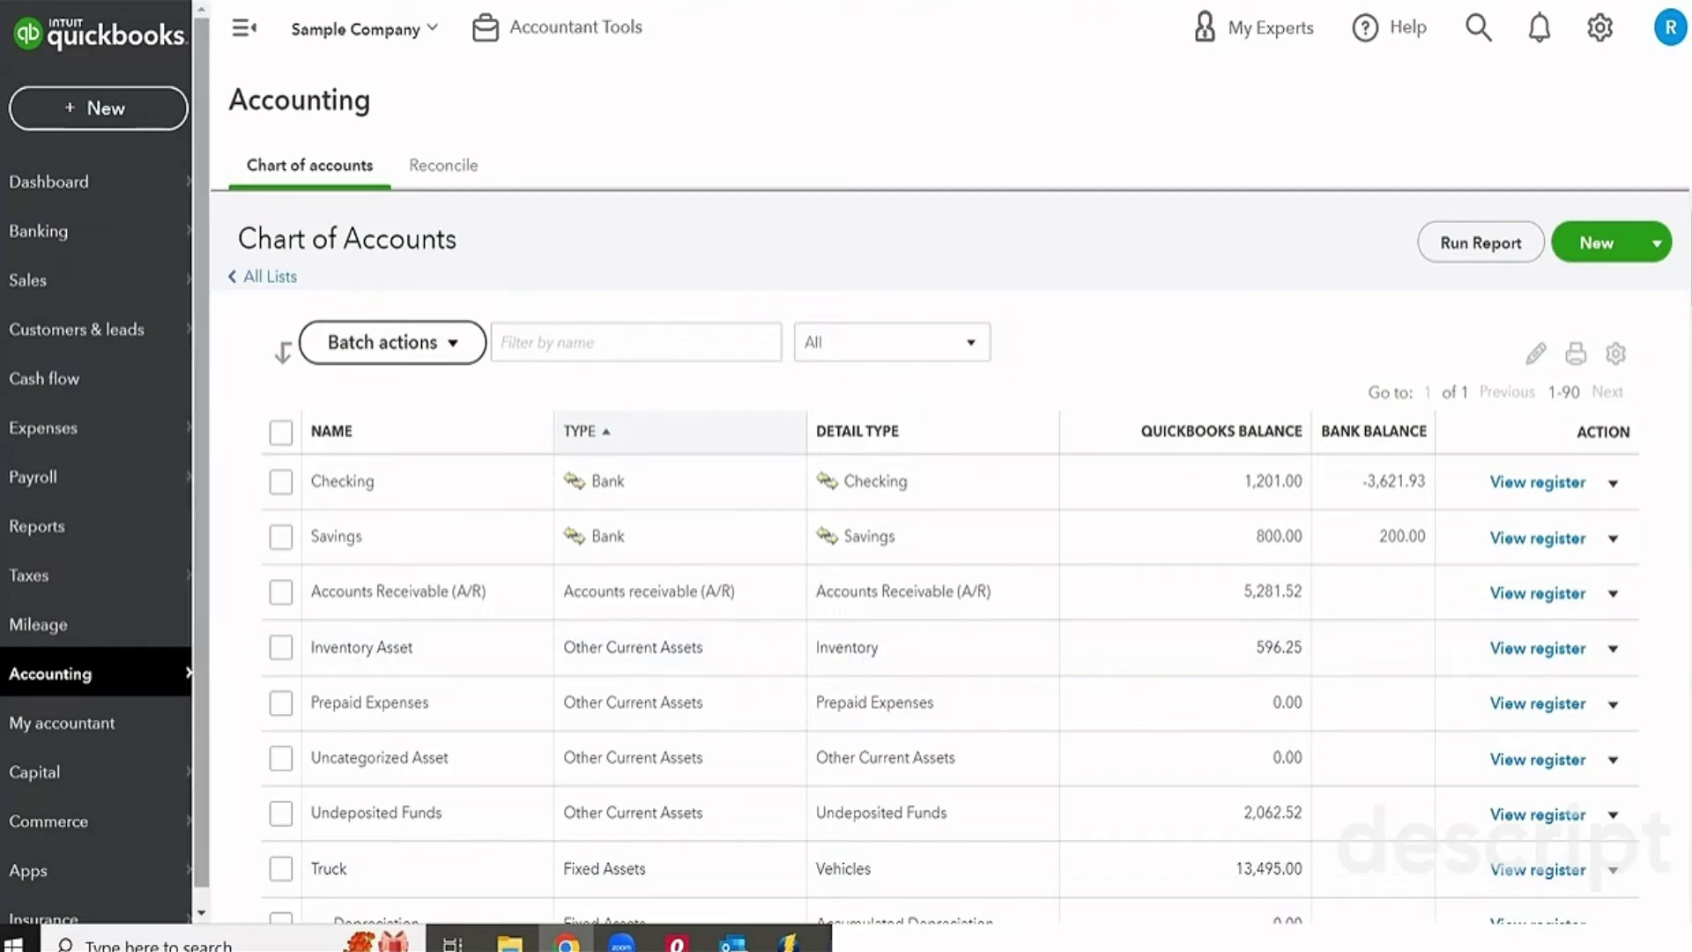
Start a new expense dated August 10, 2022
left_click(98, 107)
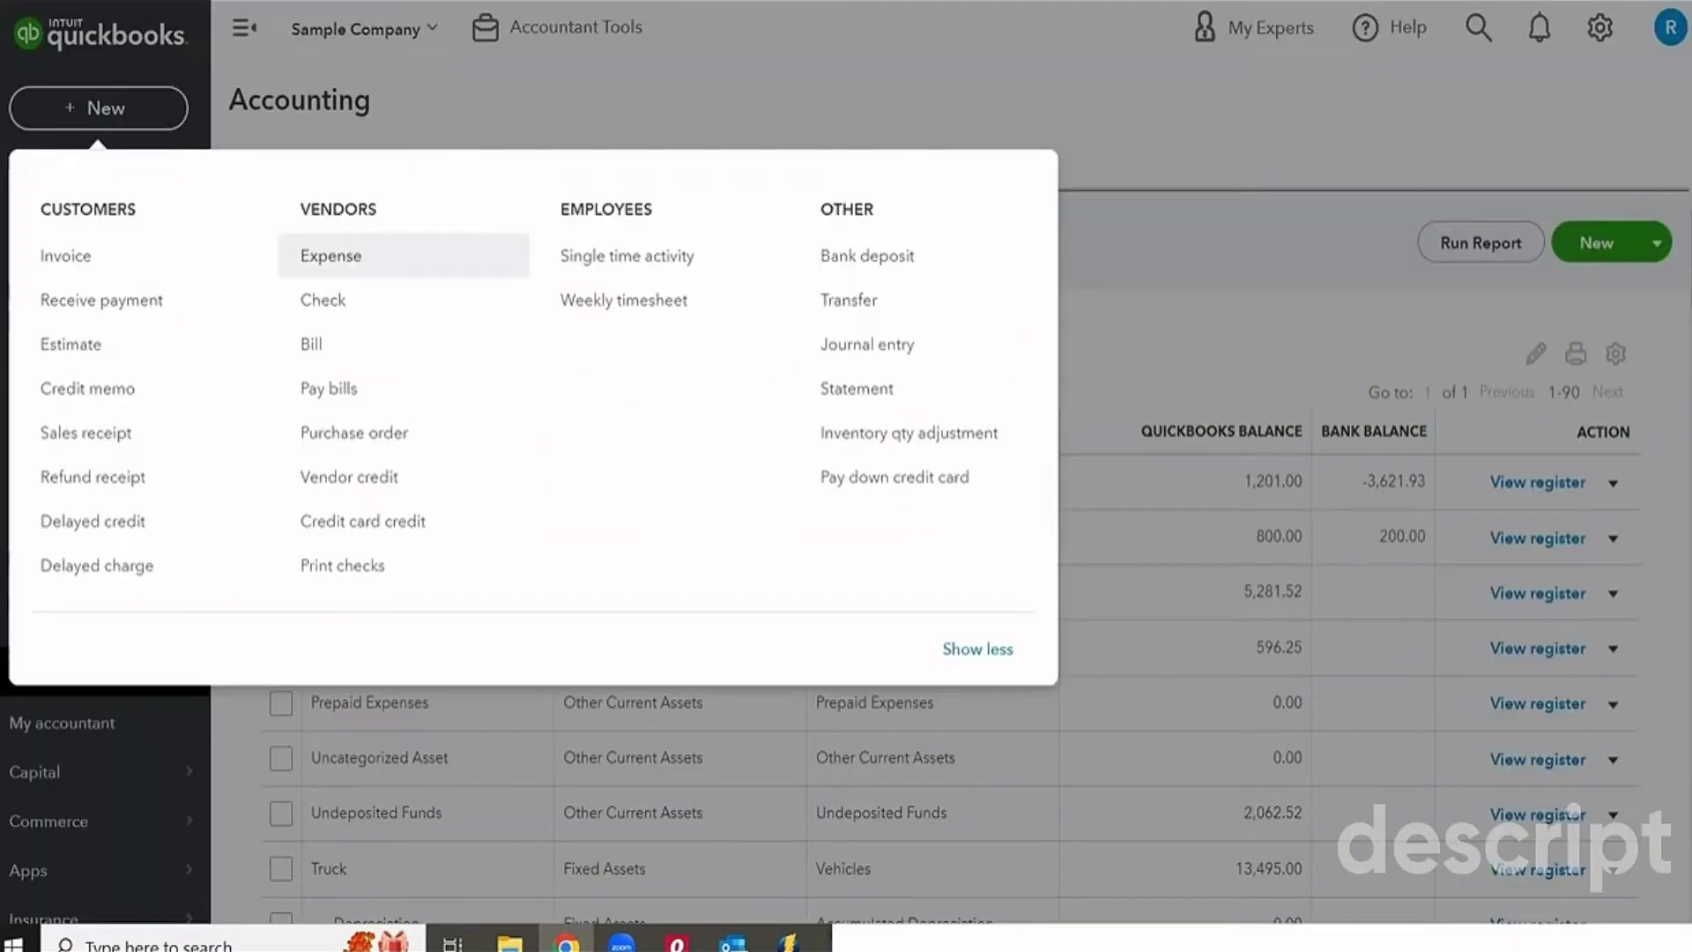
left_click(358, 253)
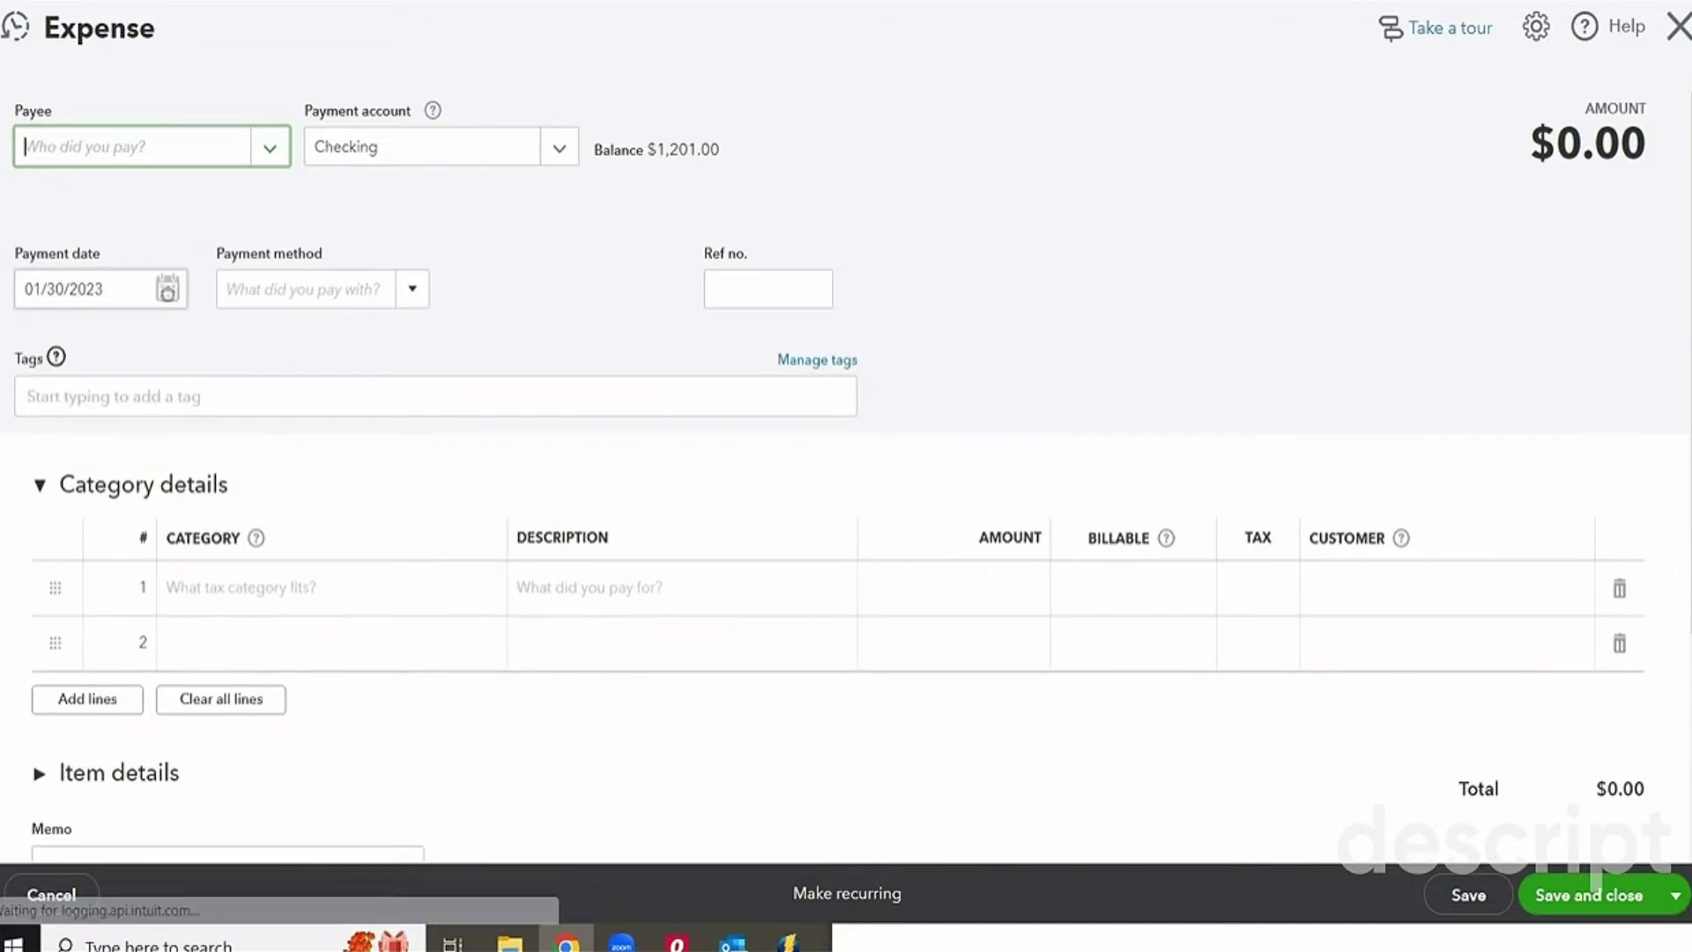
left_click(167, 288)
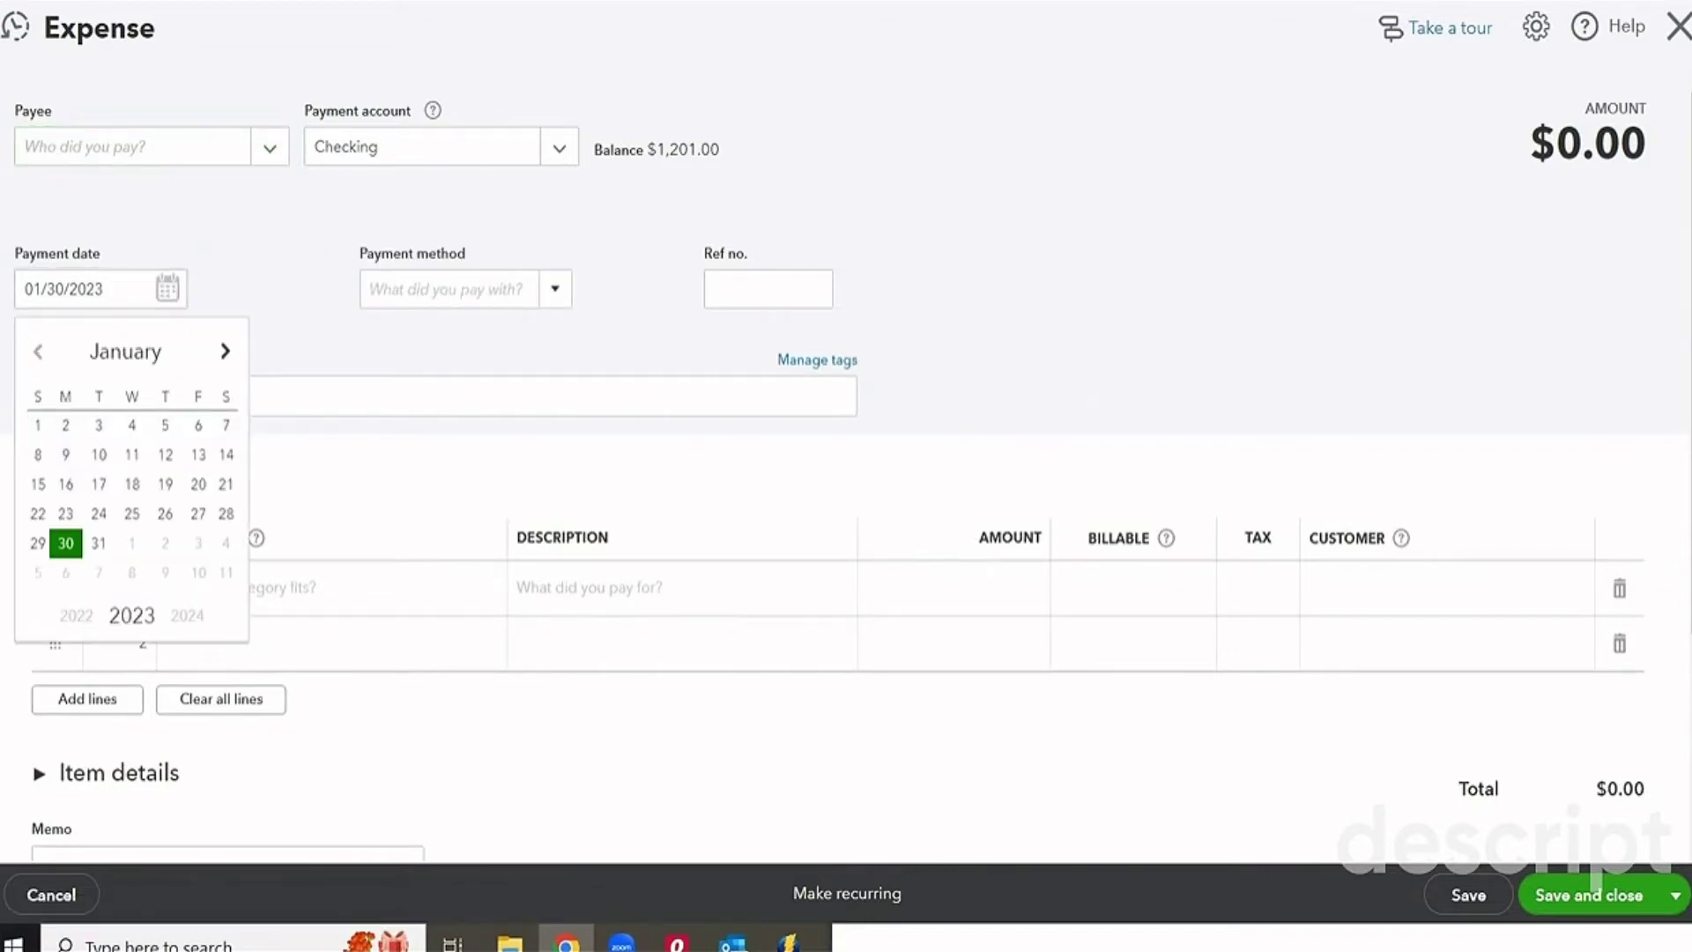
double_click(37, 351)
triple_click(37, 350)
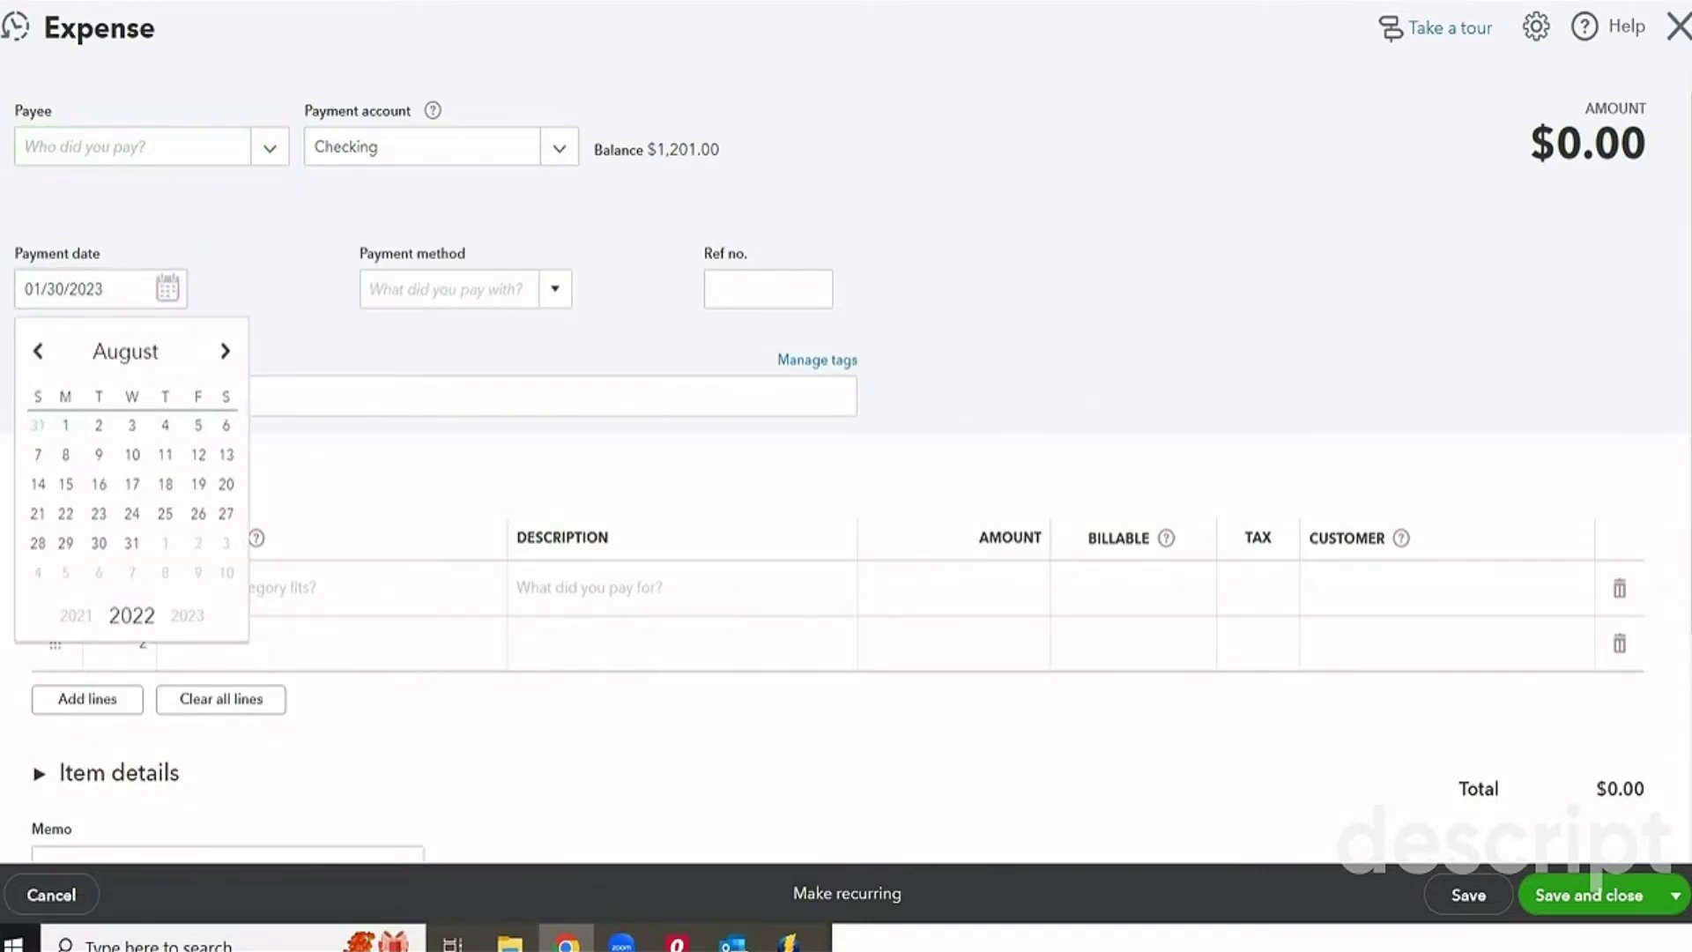
left_click(131, 454)
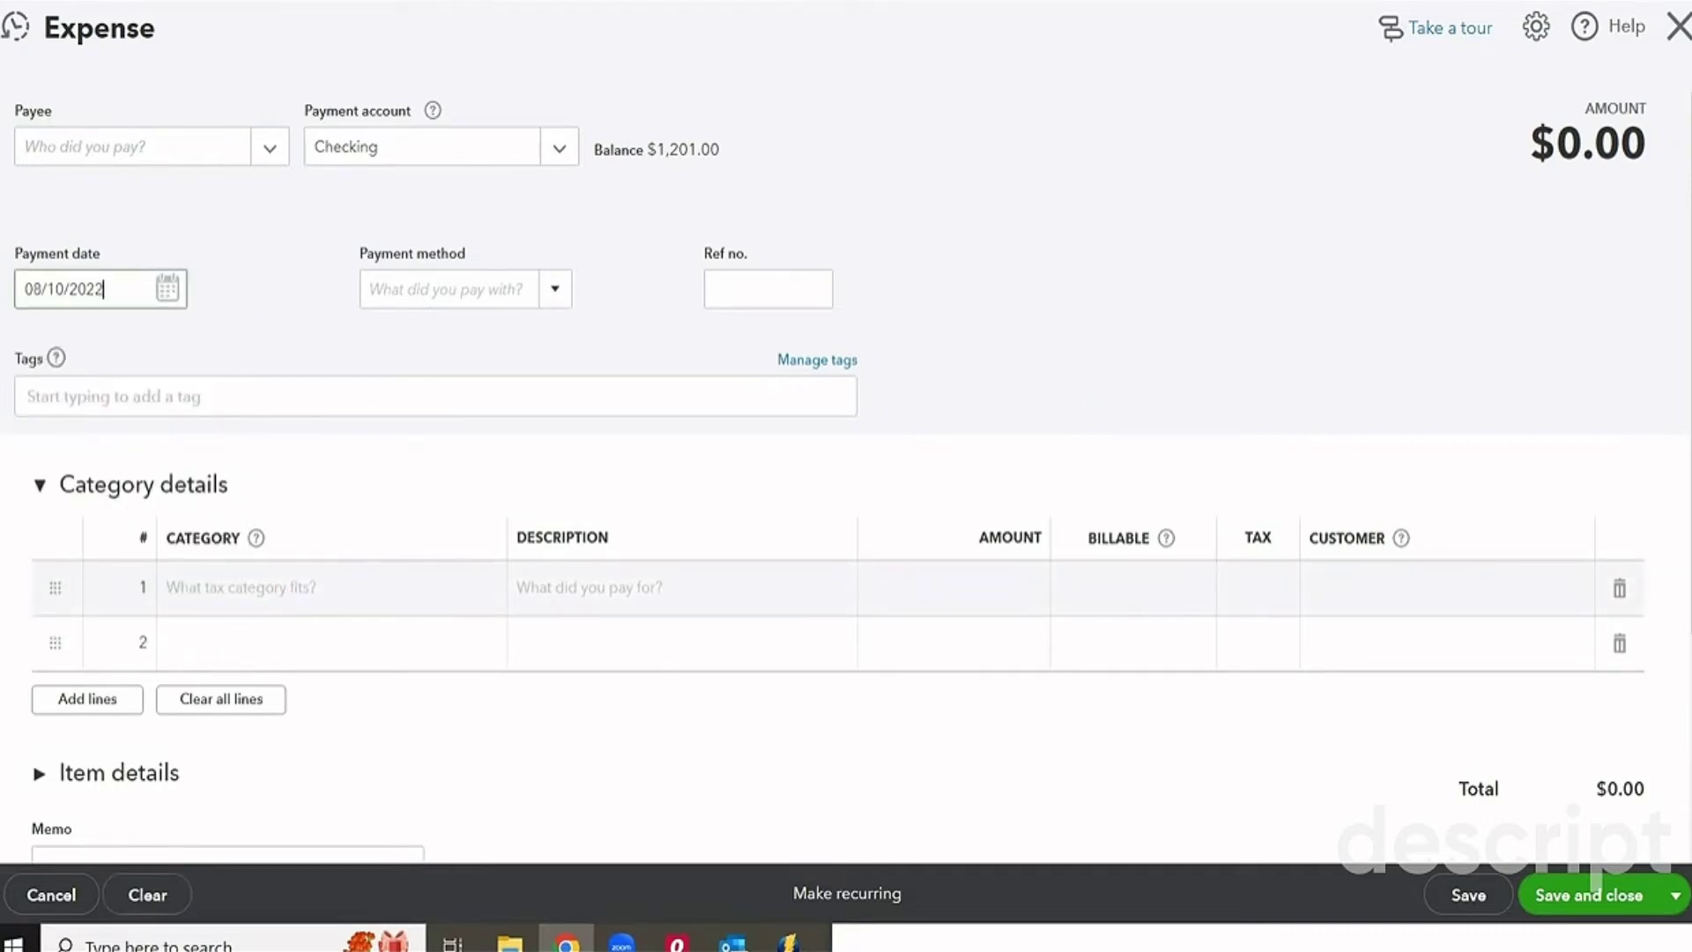
Categorise the line as Bank Charges:Credit card fees for 15.00 and save the expense
left_click(317, 588)
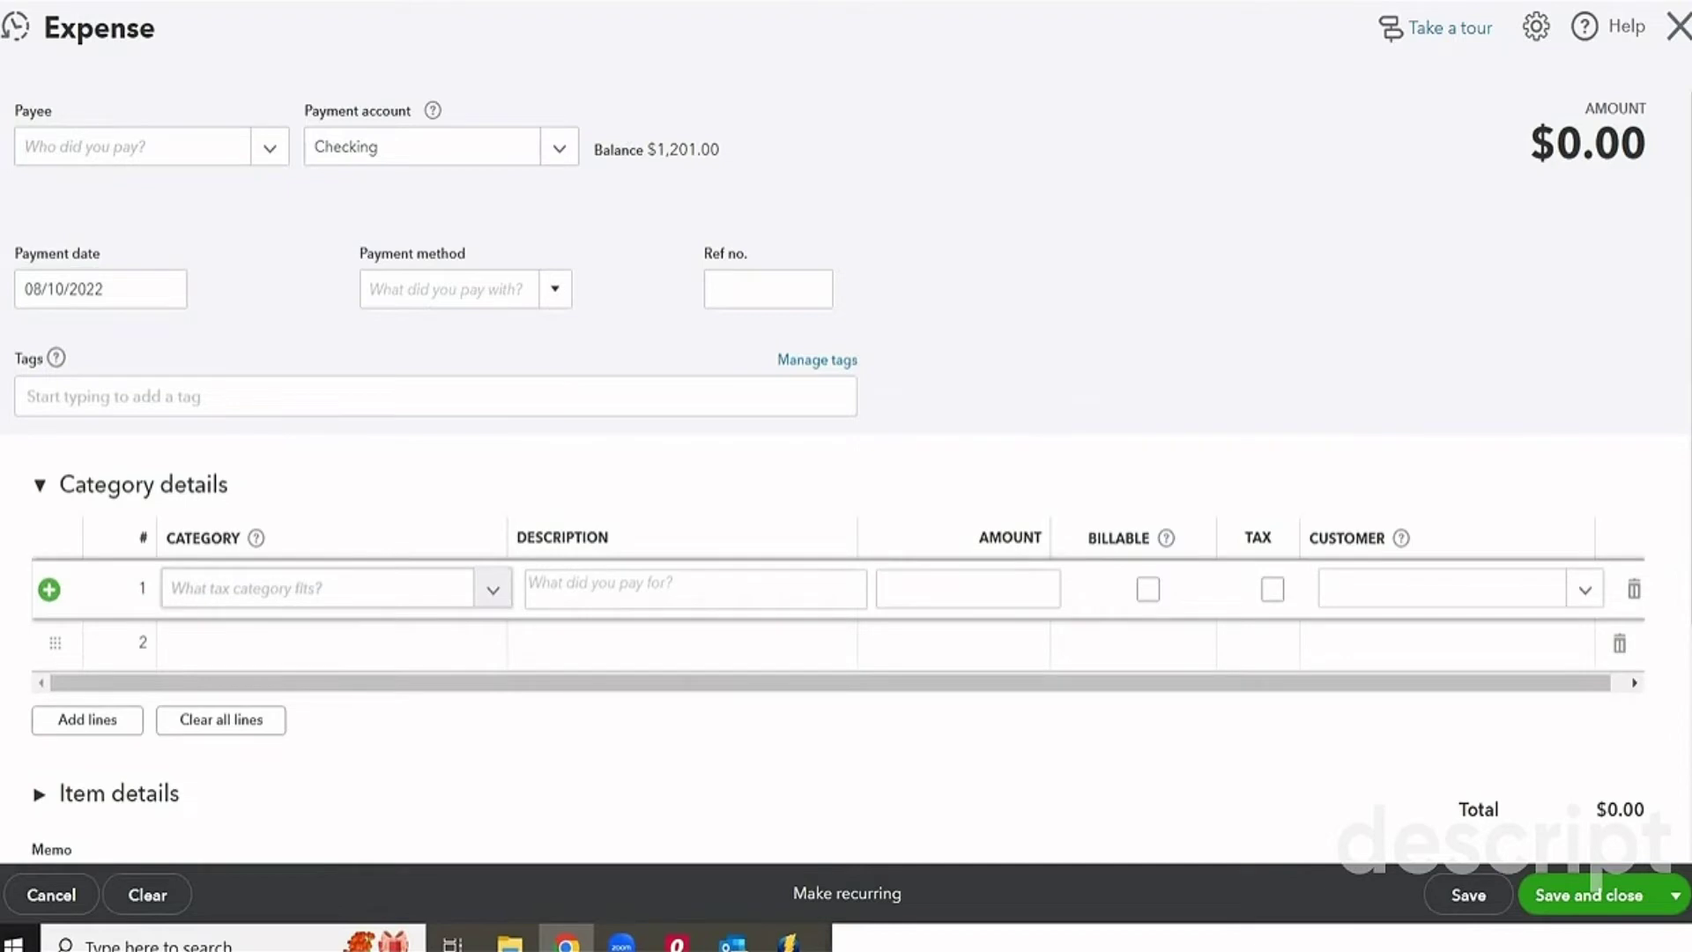
left_click(282, 593)
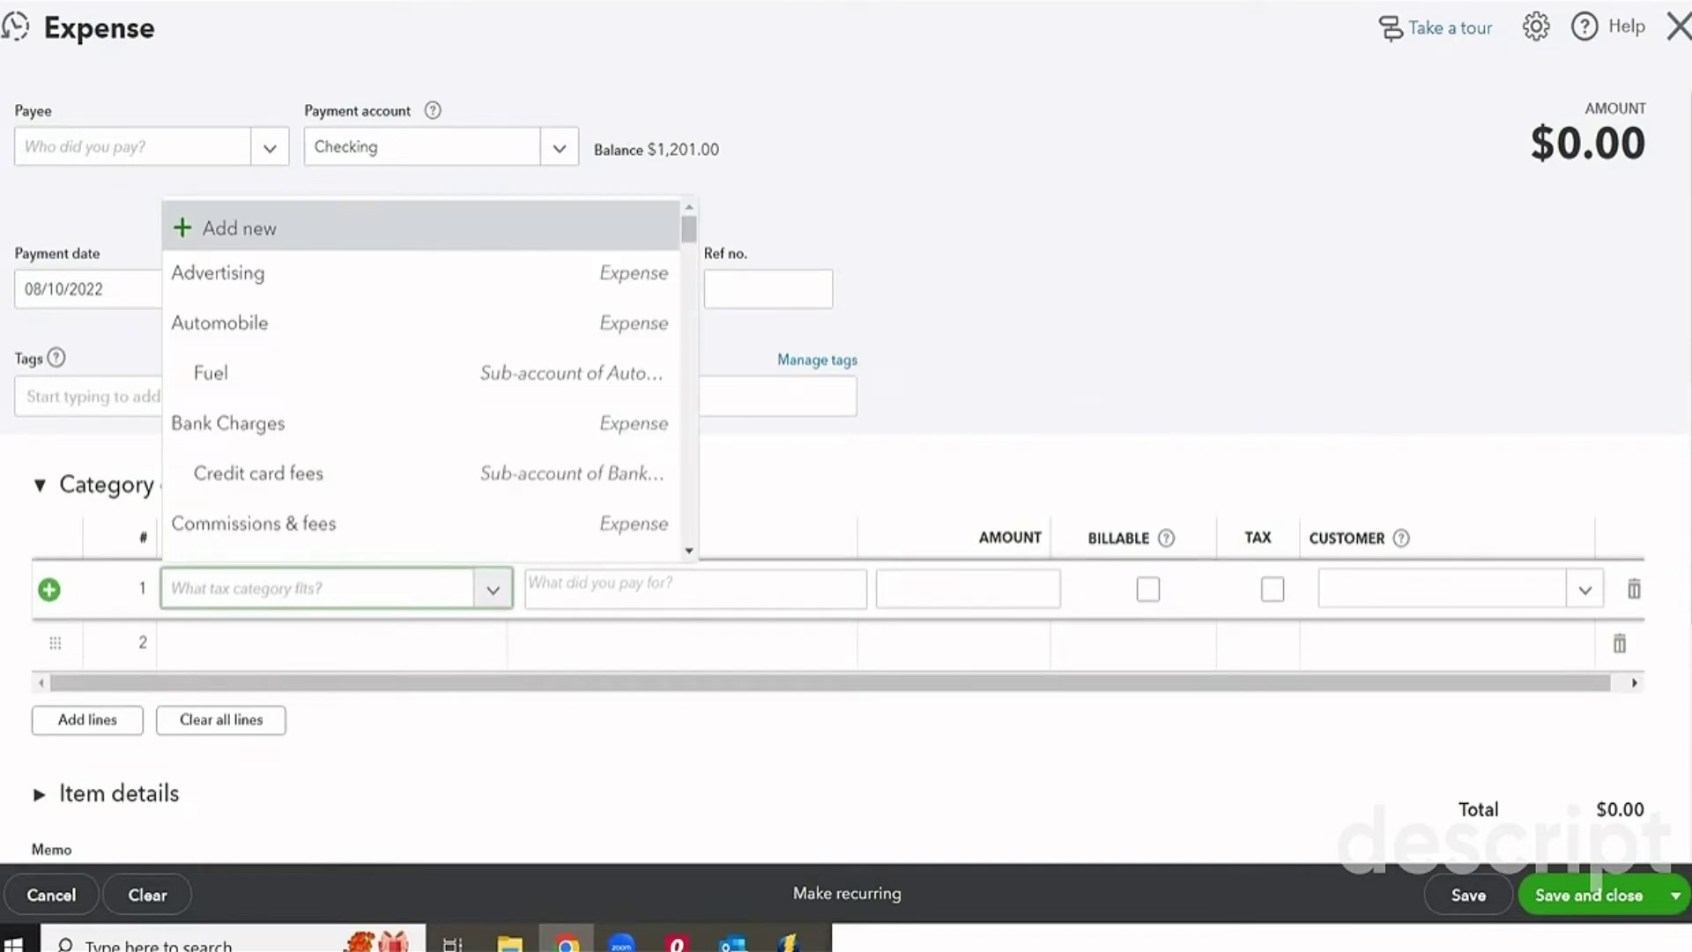
left_click(312, 476)
left_click(998, 590)
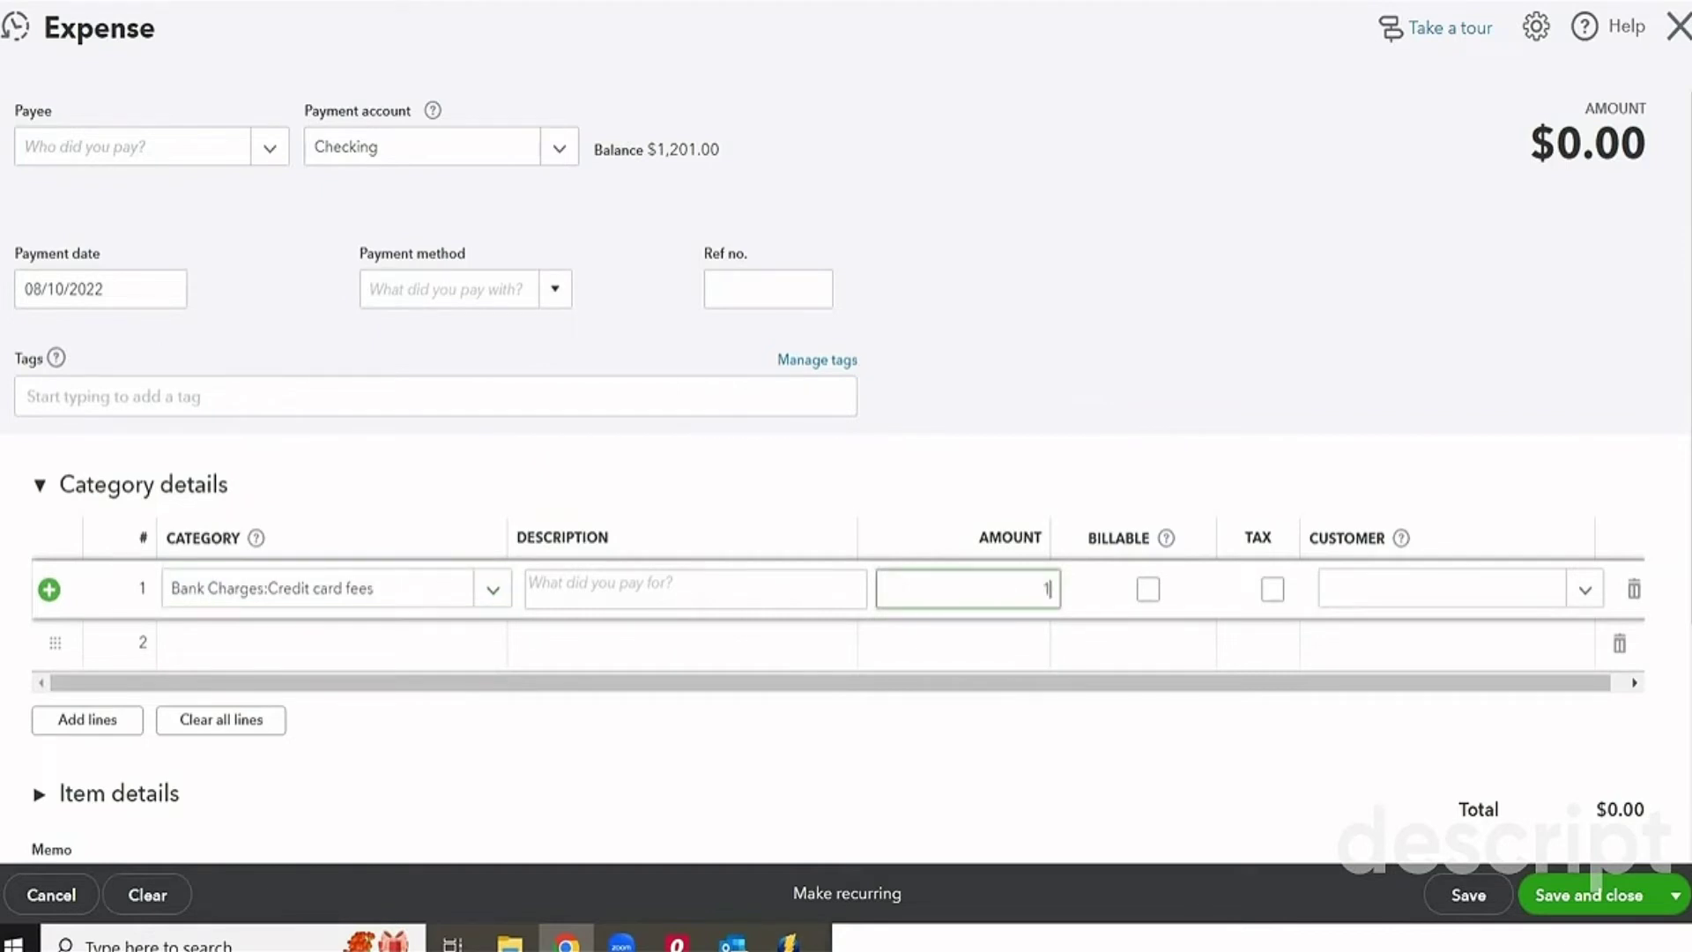
type("5")
key("Tab")
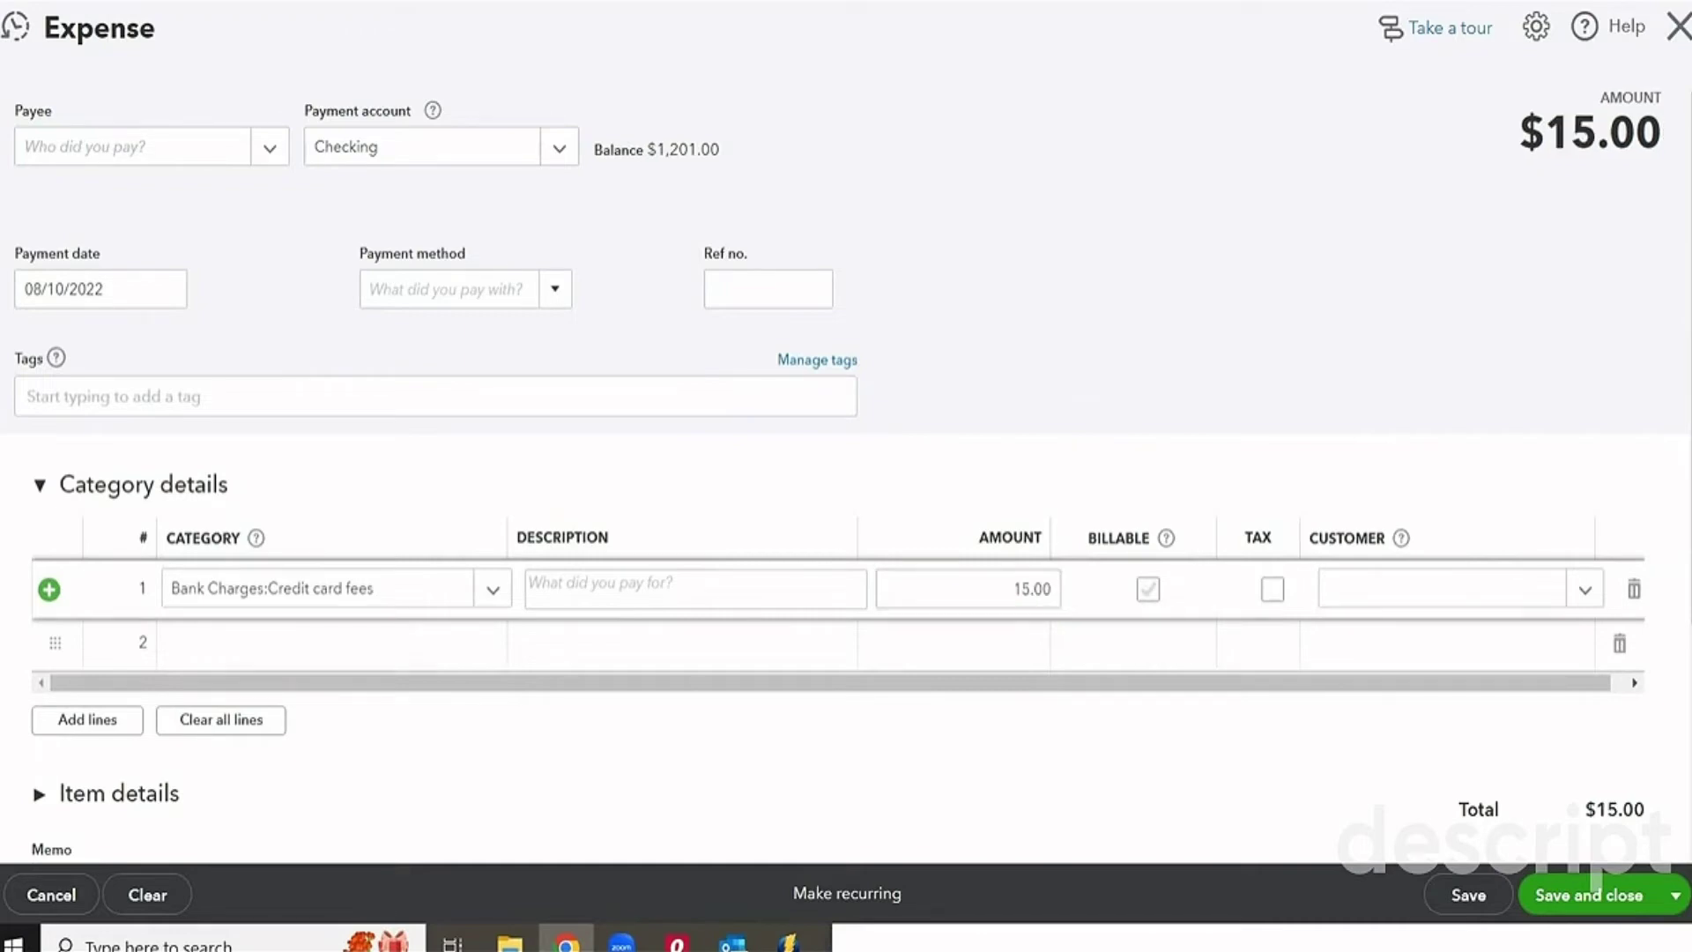
left_click(1589, 895)
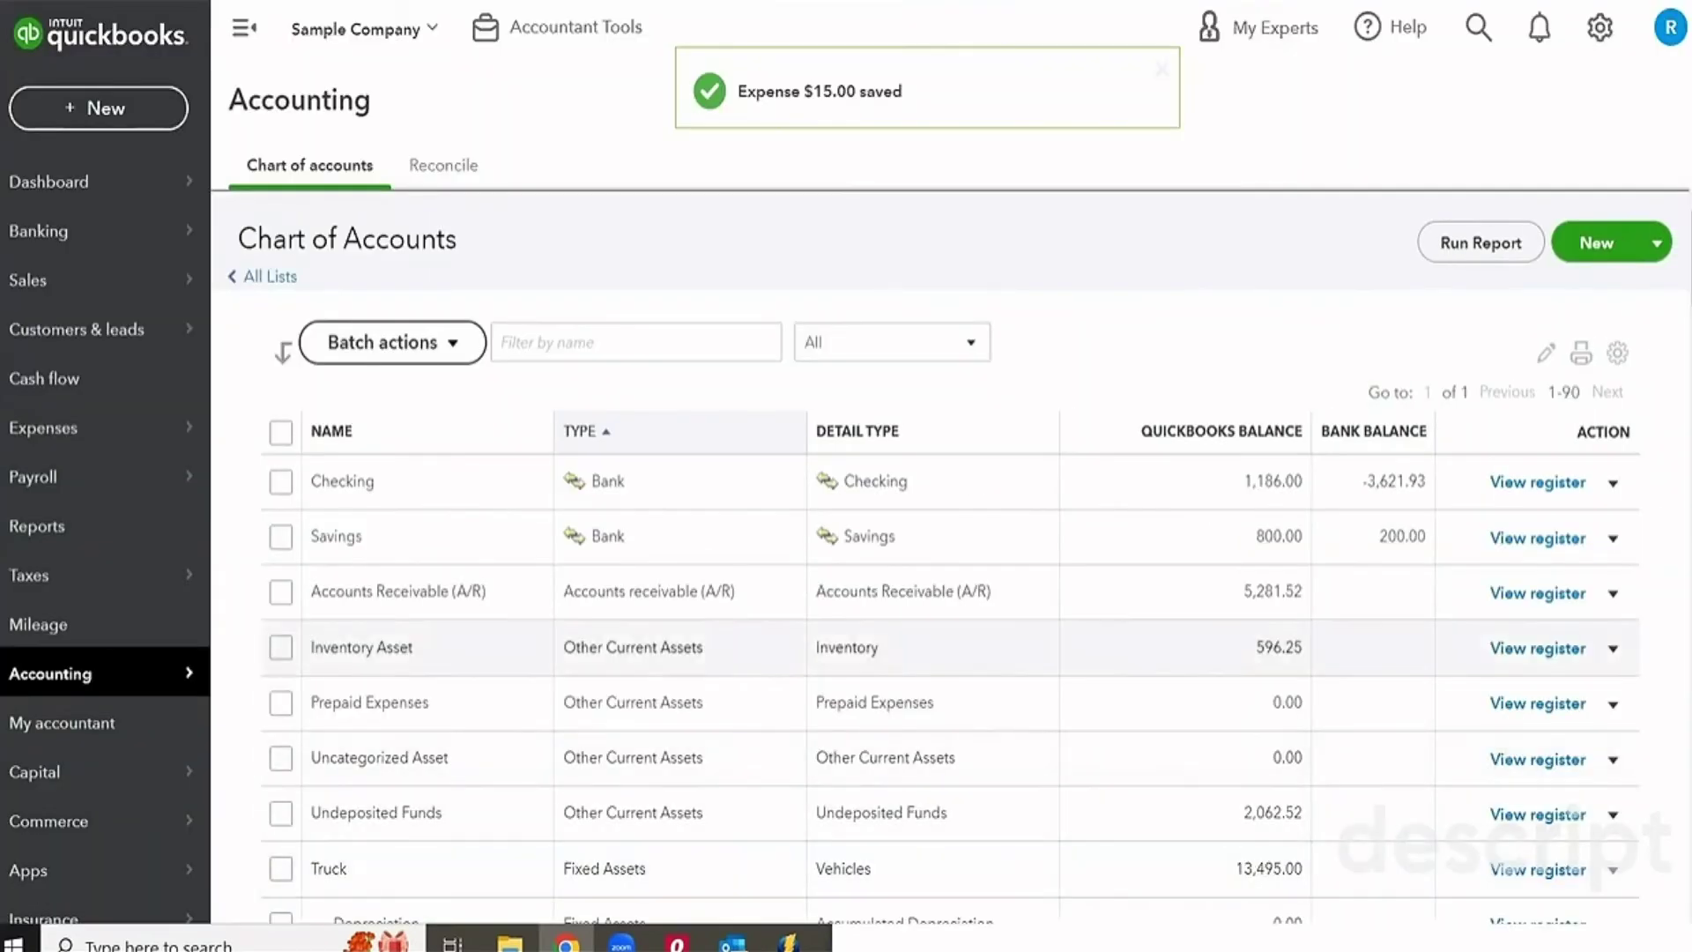
Run the Profit and Loss report for Last Year, showing Credit card fees 15.00 under Bank Charges
left_click(37, 524)
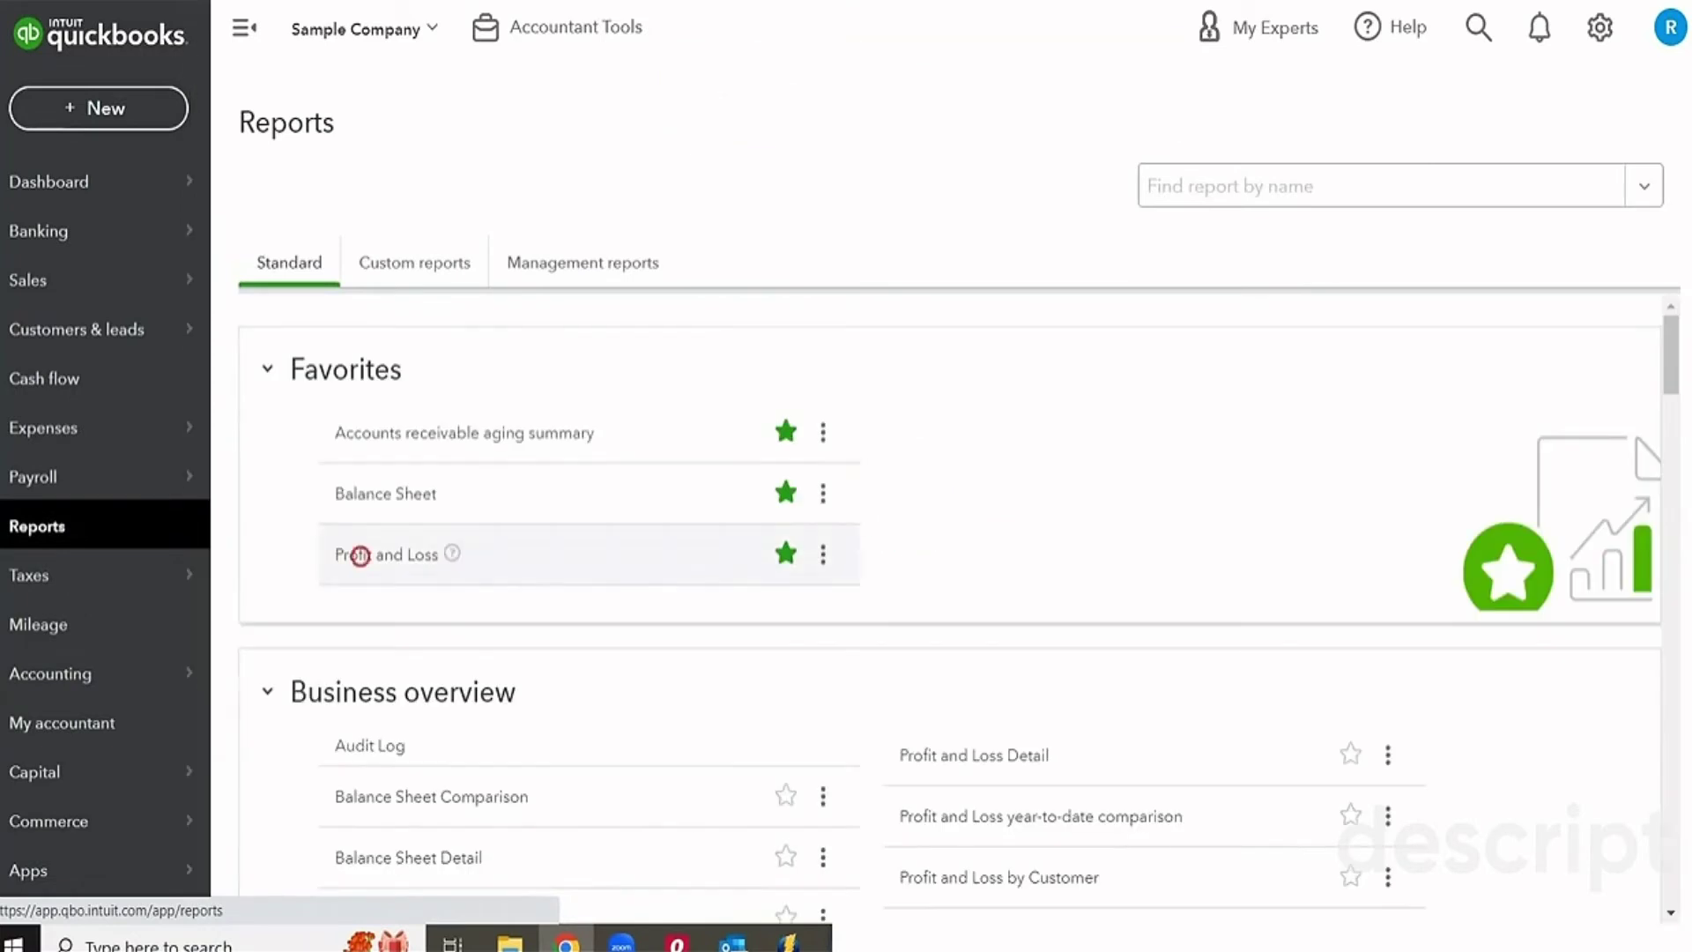
left_click(362, 554)
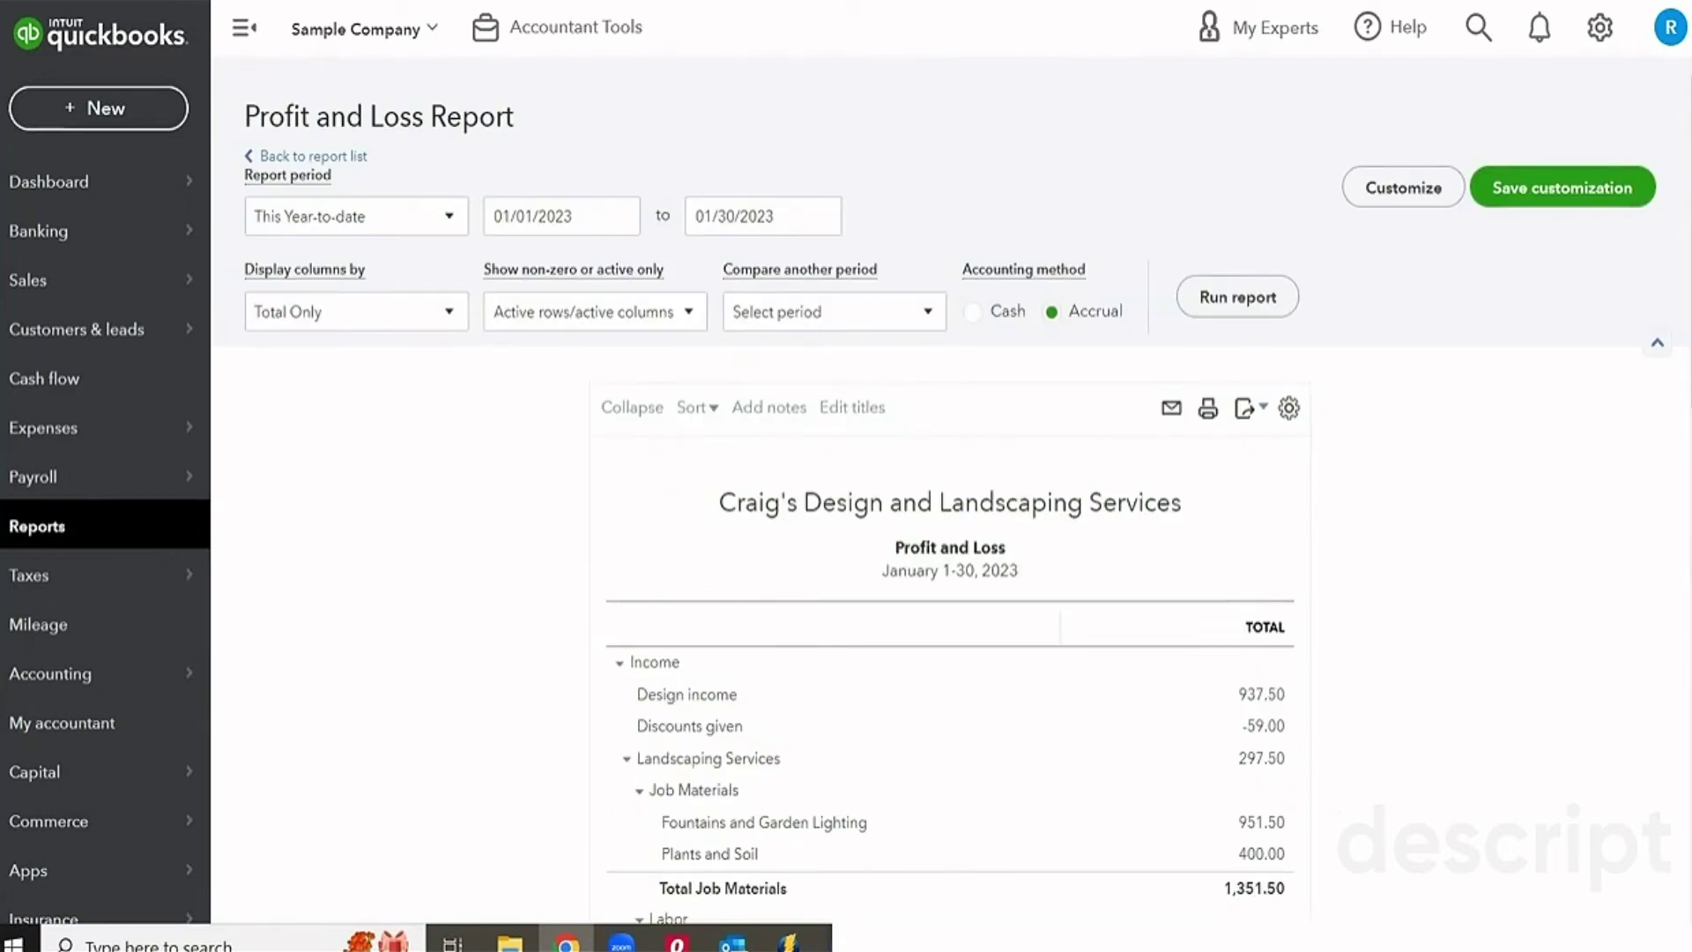
left_click(356, 216)
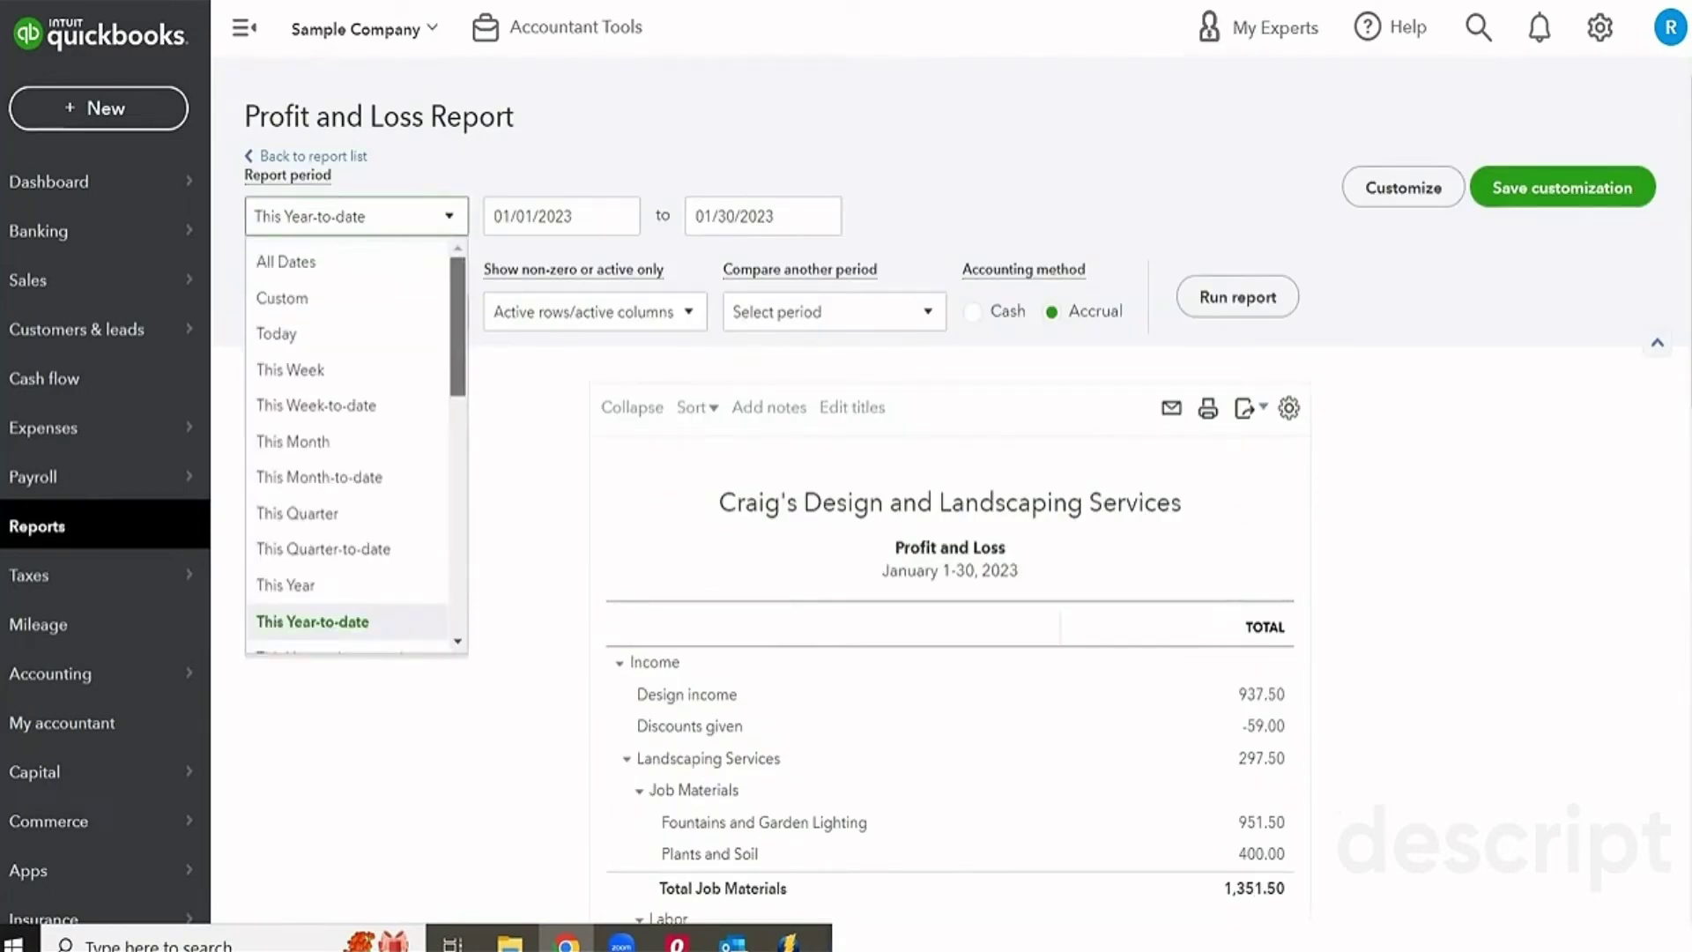
scroll(489, 462, "down", 3)
left_click(383, 513)
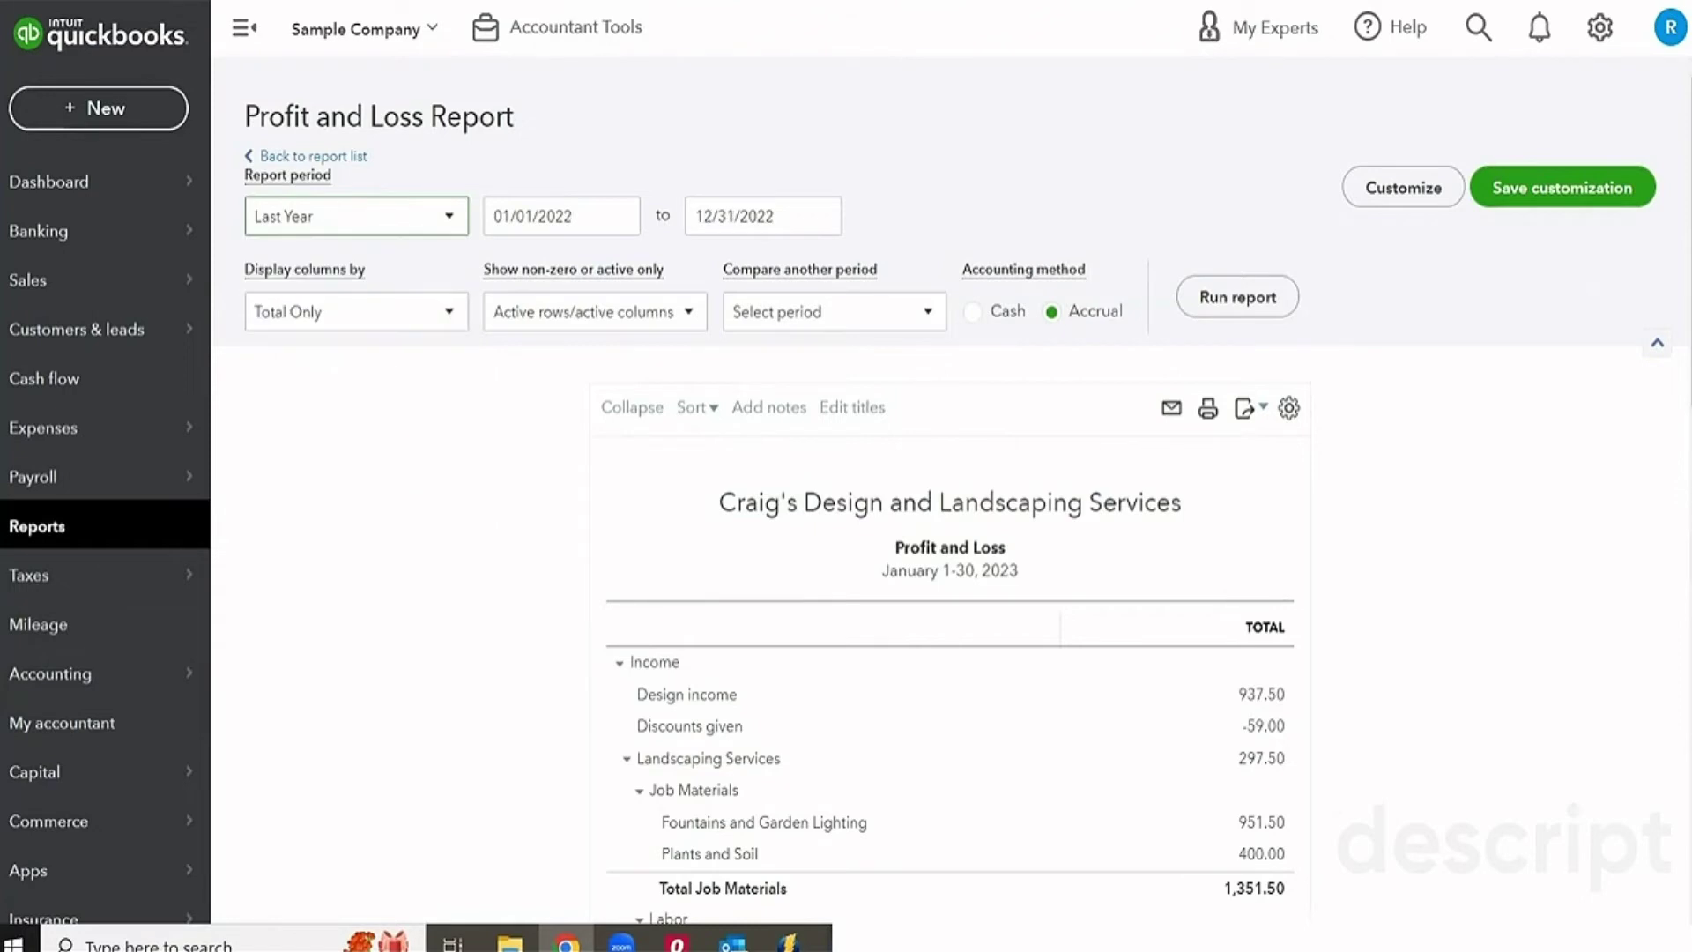
left_click(1219, 299)
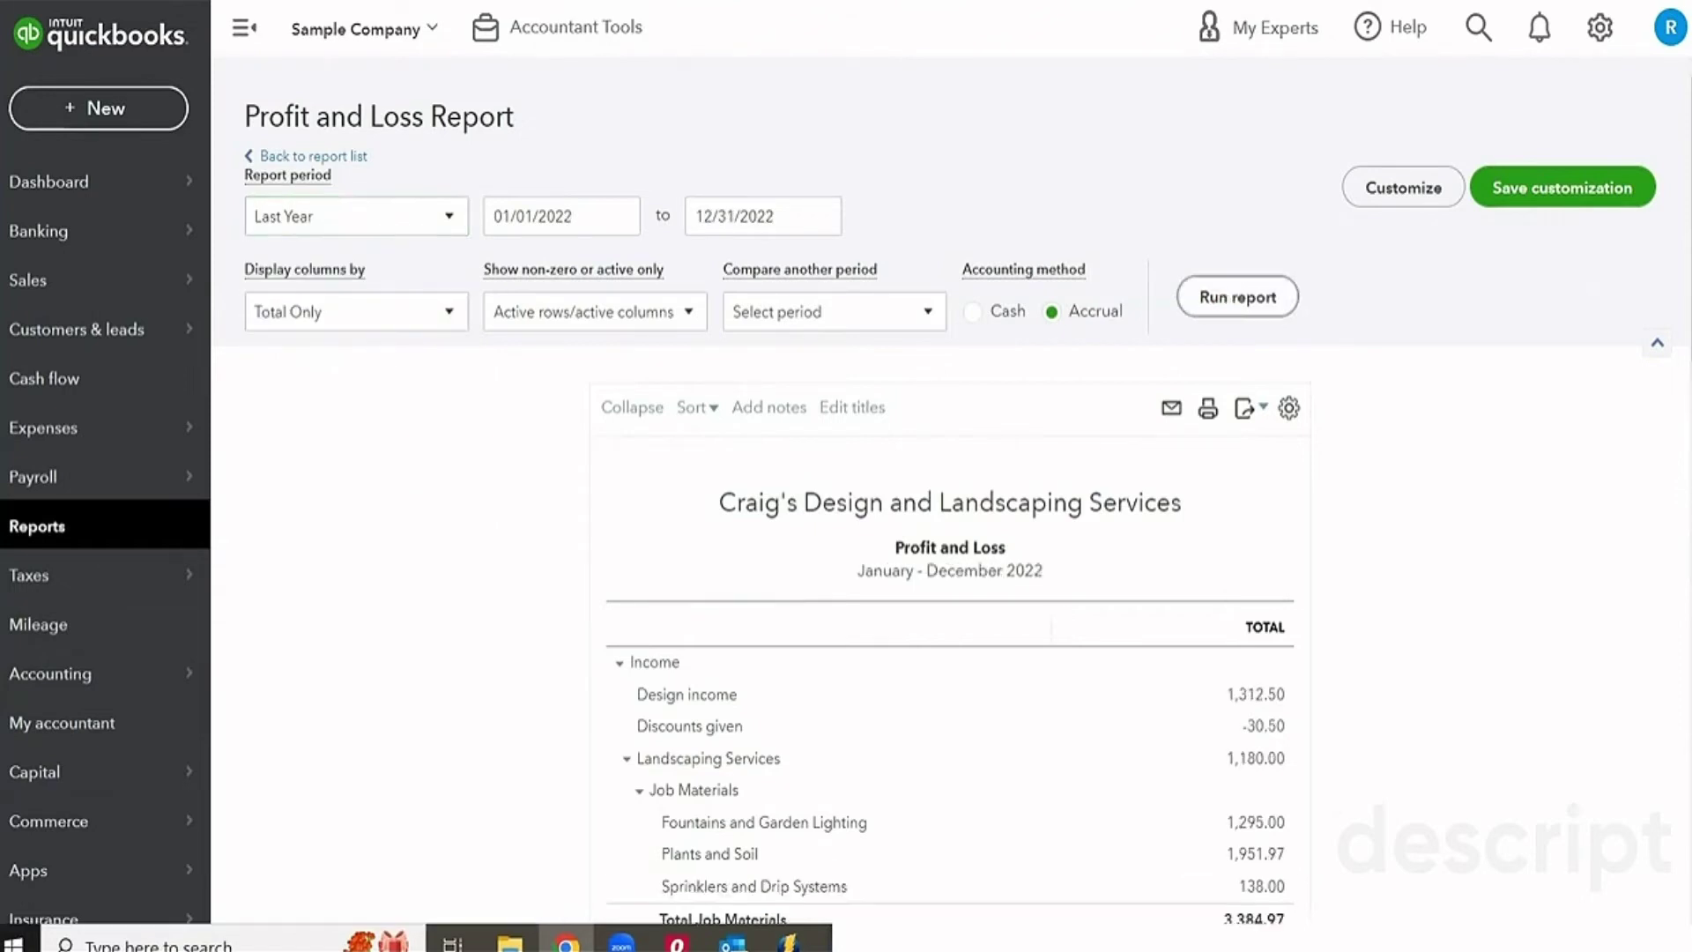
scroll(952, 529, "down", 3)
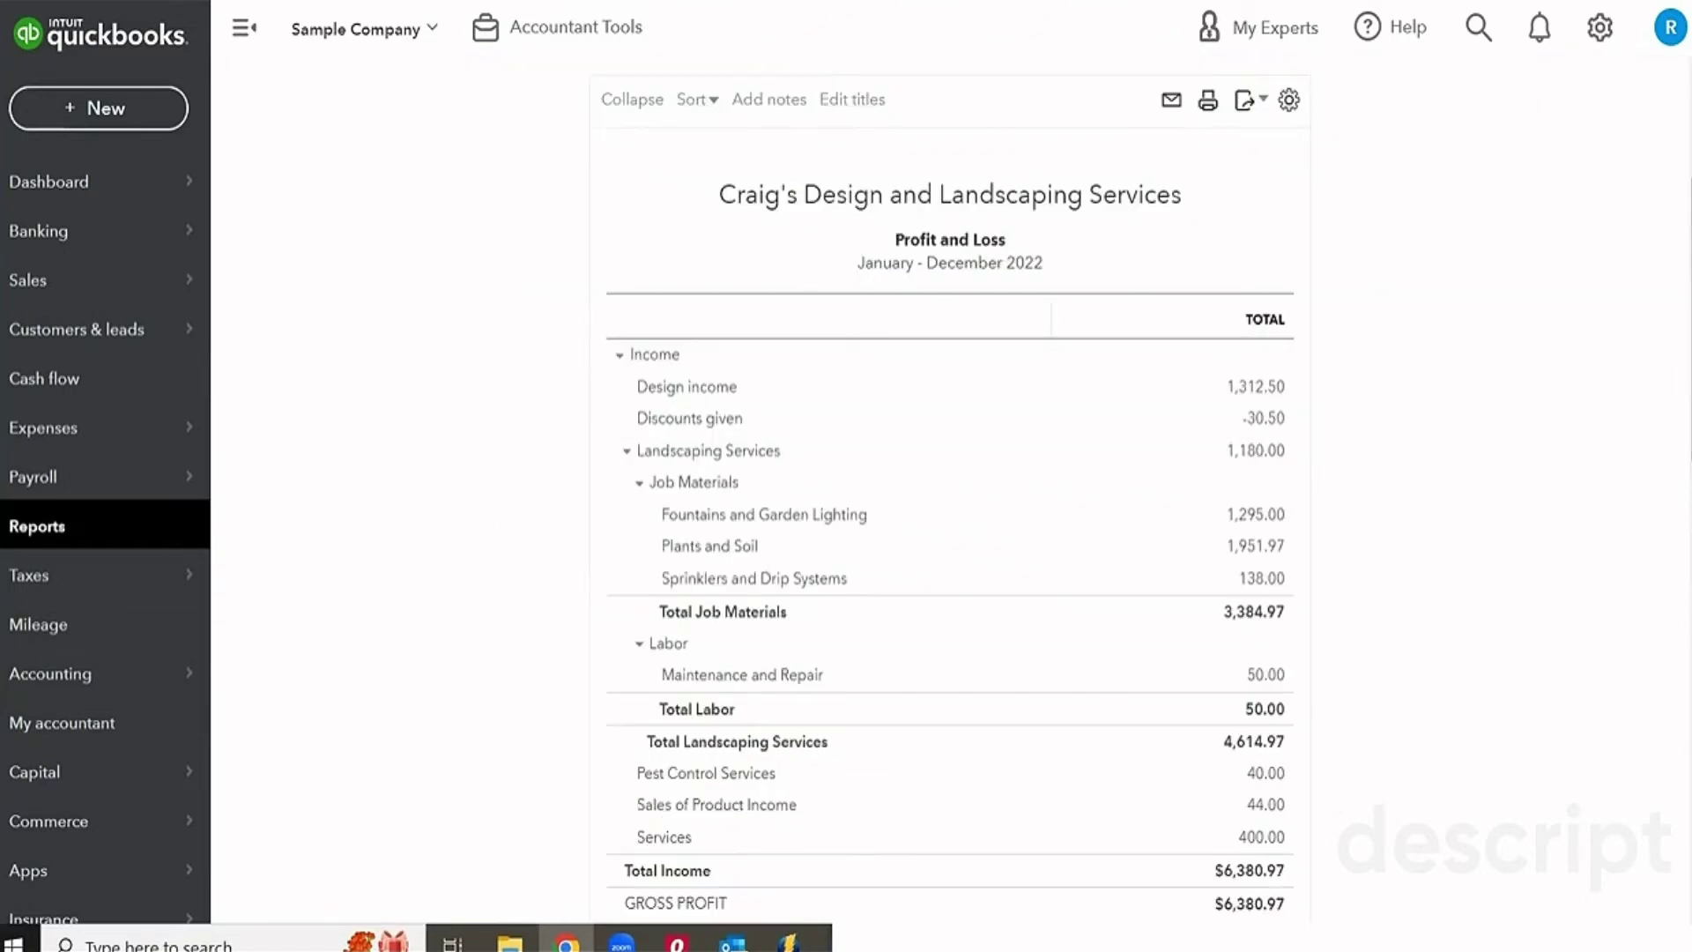
scroll(949, 530, "down", 4)
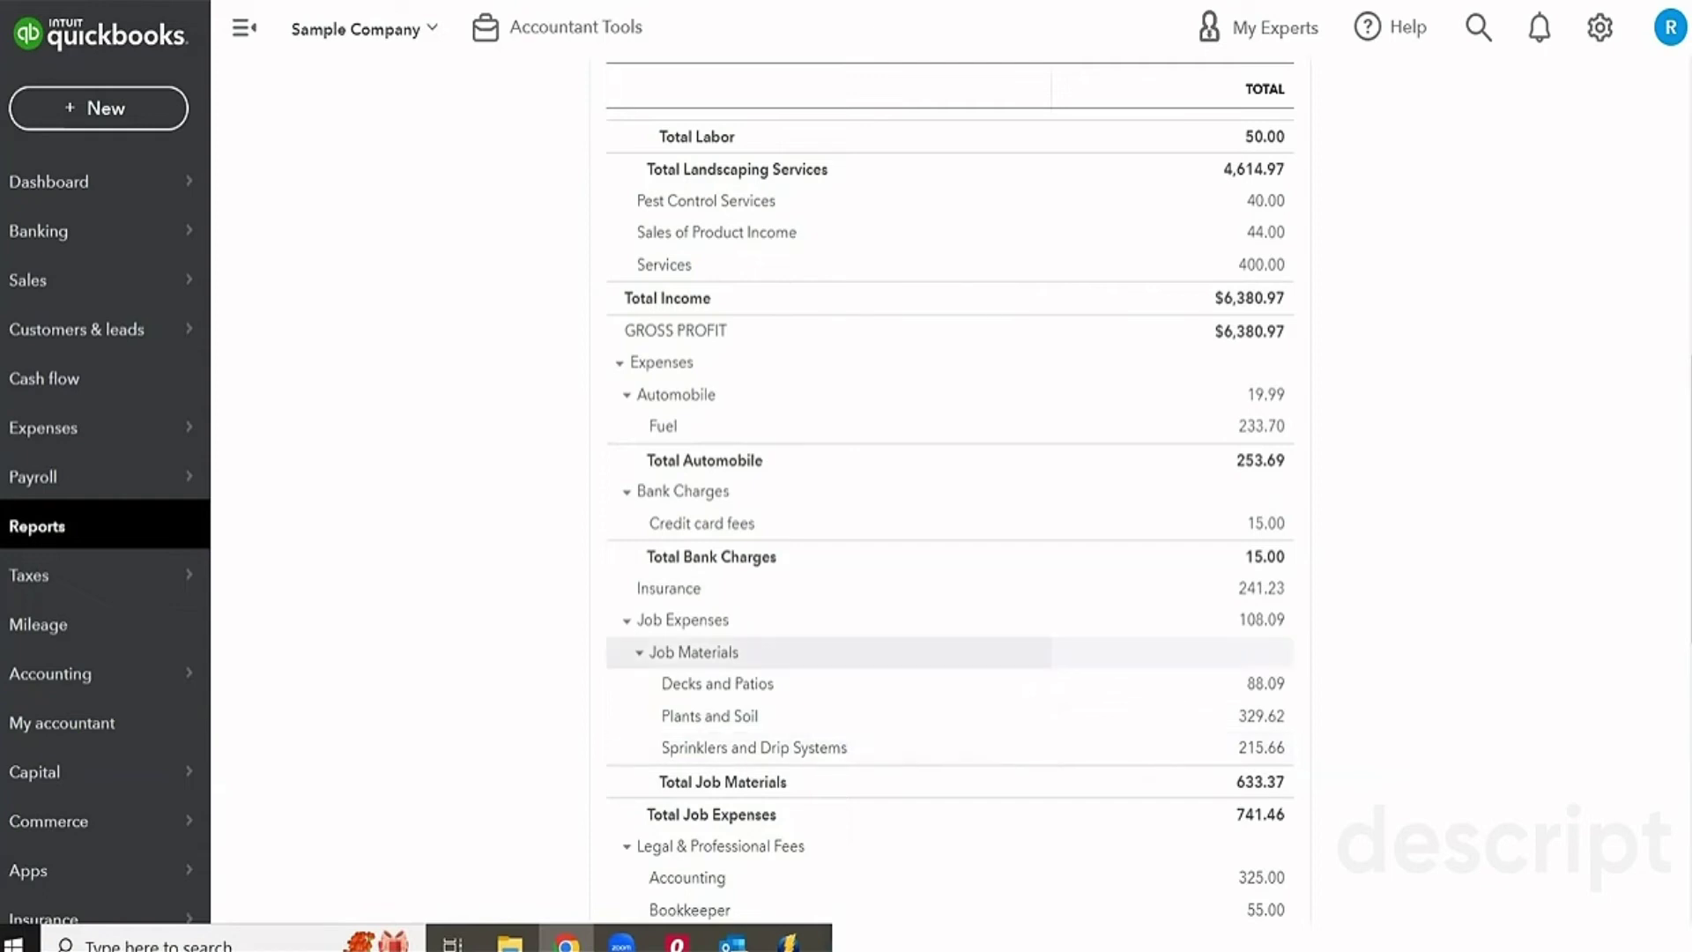
scroll(820, 653, "up", 4)
scroll(820, 652, "up", 2)
scroll(820, 653, "up", 1)
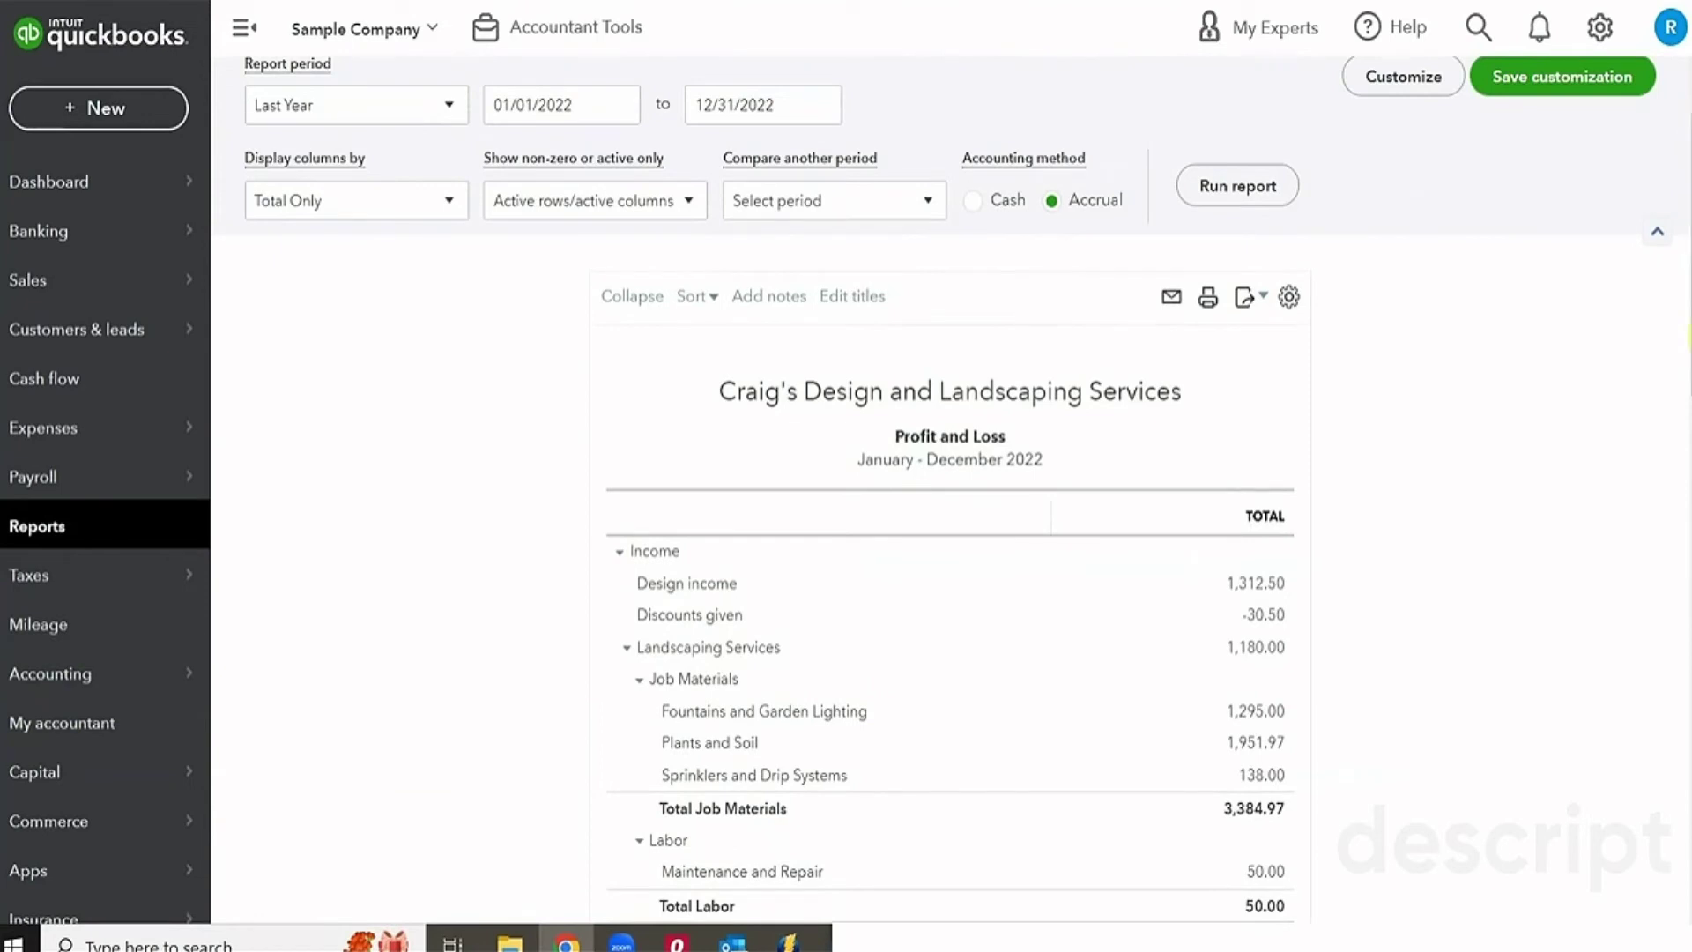
Collapse the Profit and Loss report to top-level account totals
left_click(627, 293)
scroll(821, 530, "down", 2)
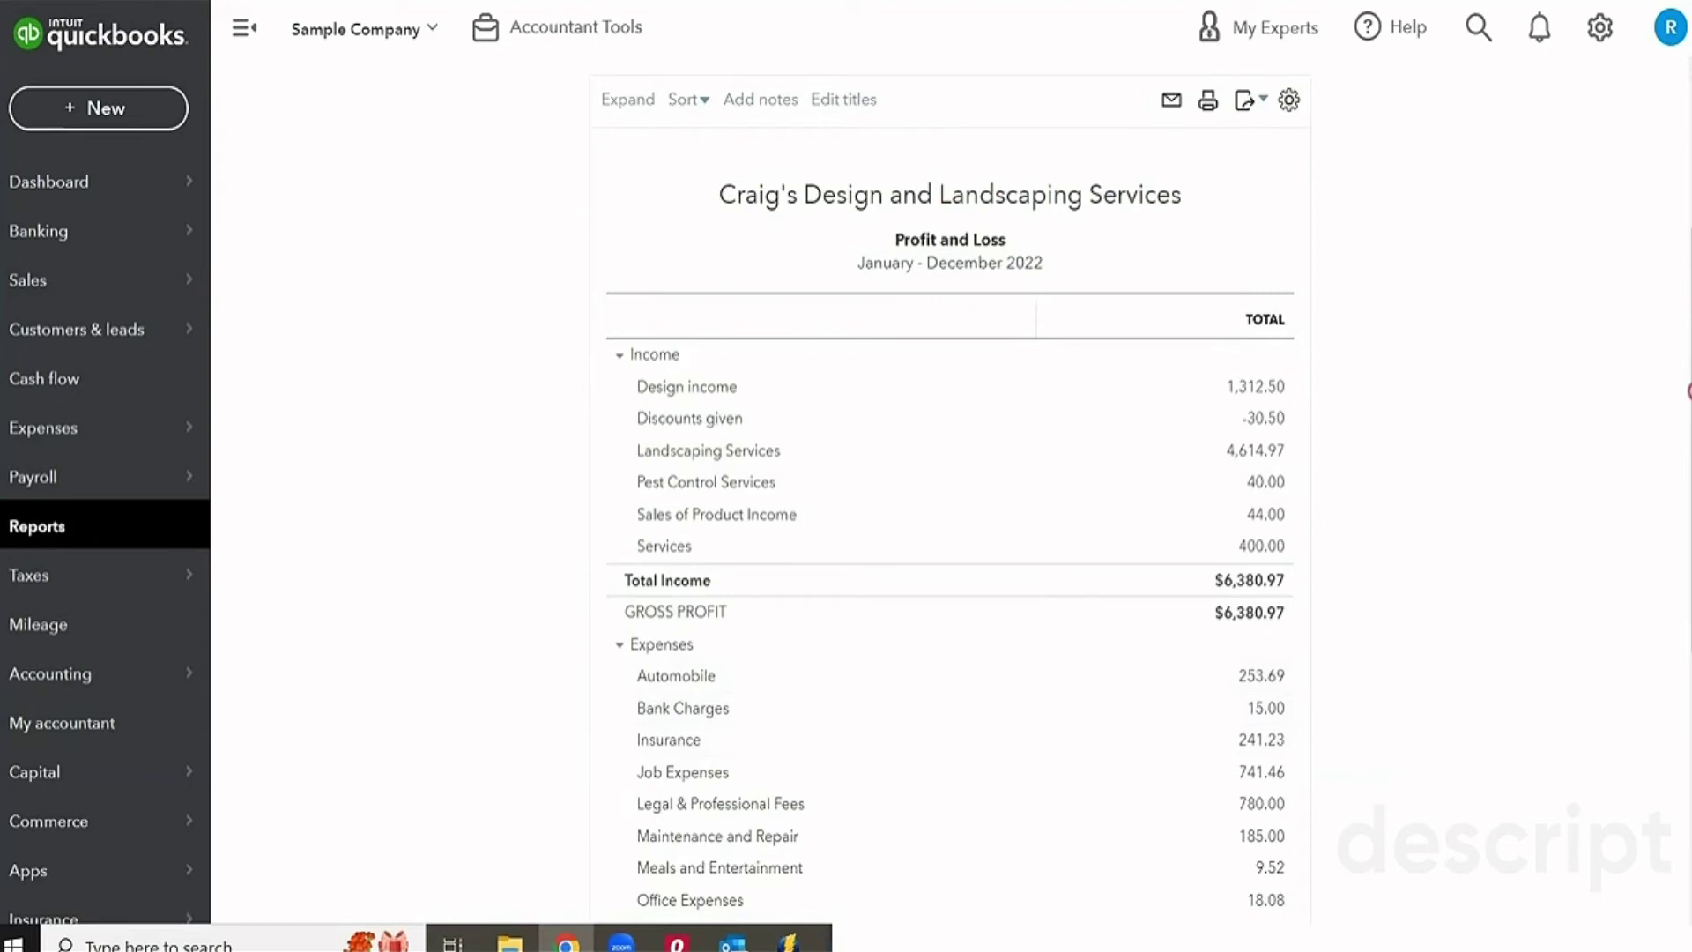
scroll(950, 491, "down", 1)
scroll(951, 491, "down", 2)
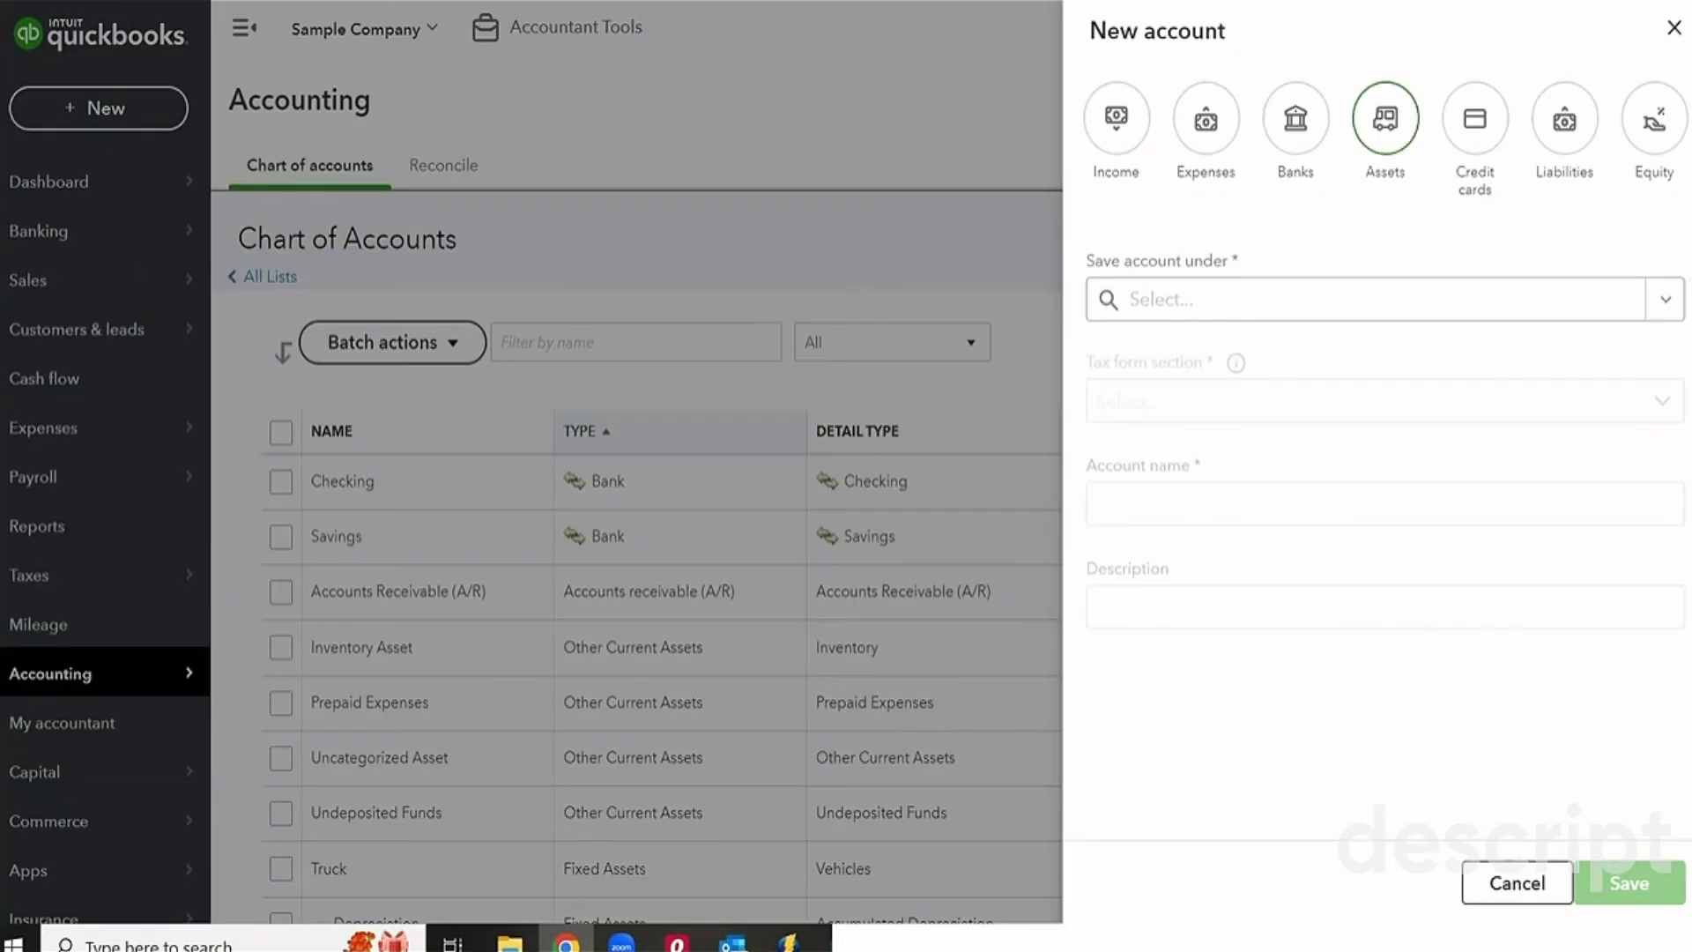
Make the new account an Income type and list its possible parent accounts
left_click(1116, 117)
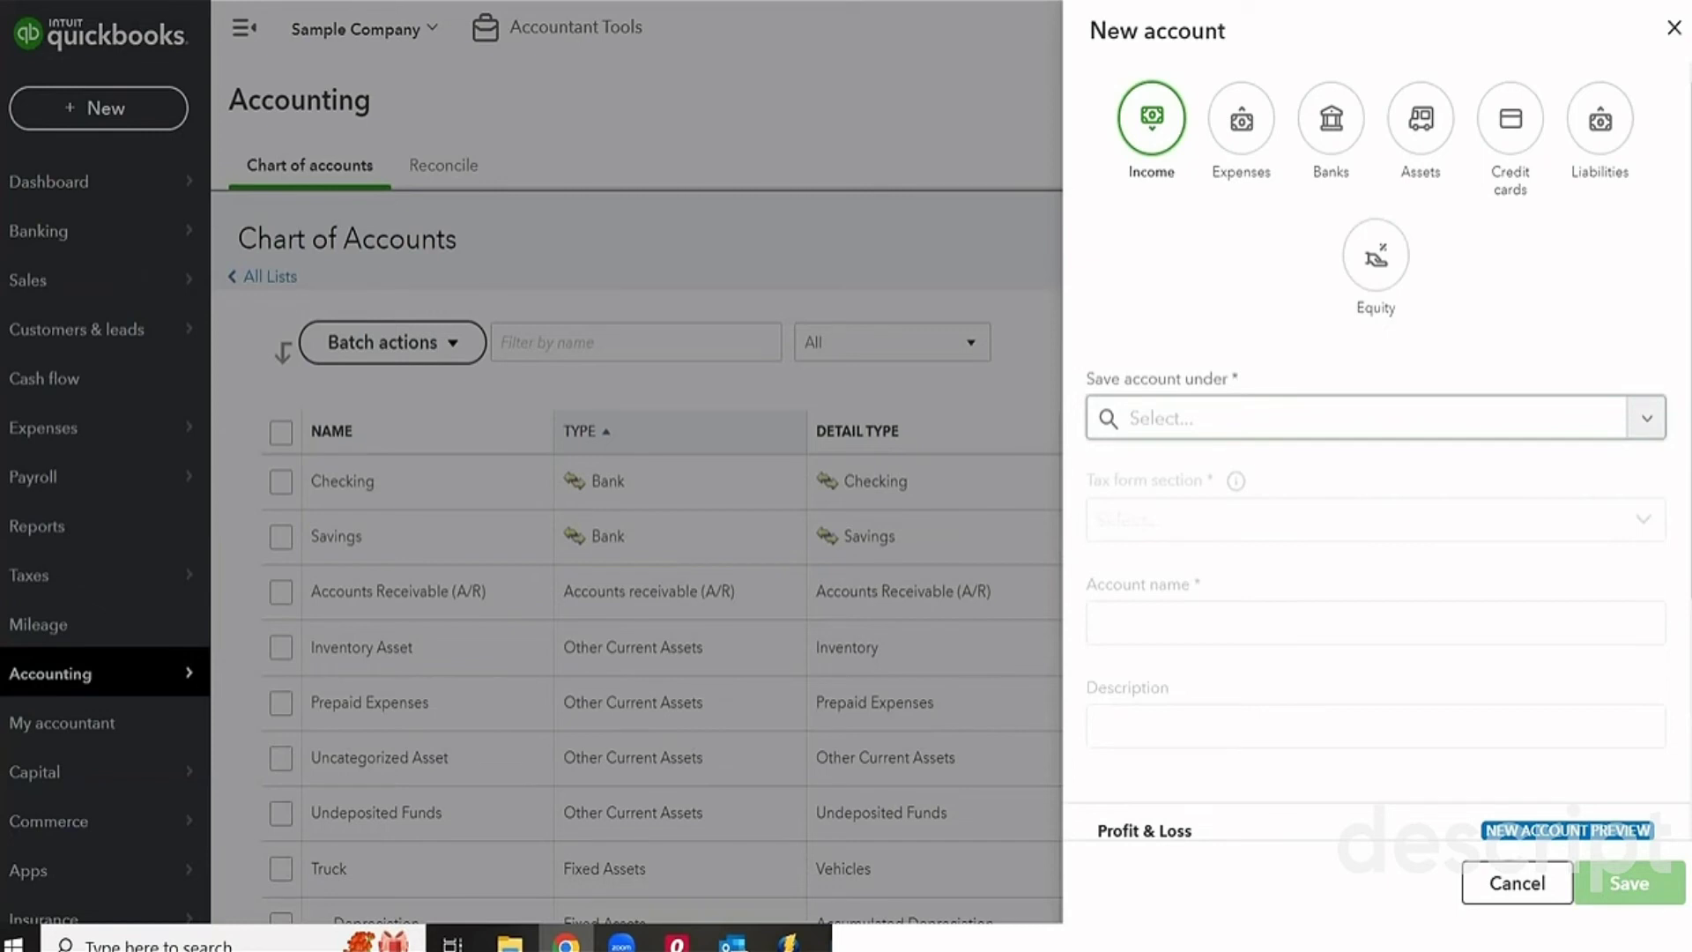
left_click(1375, 418)
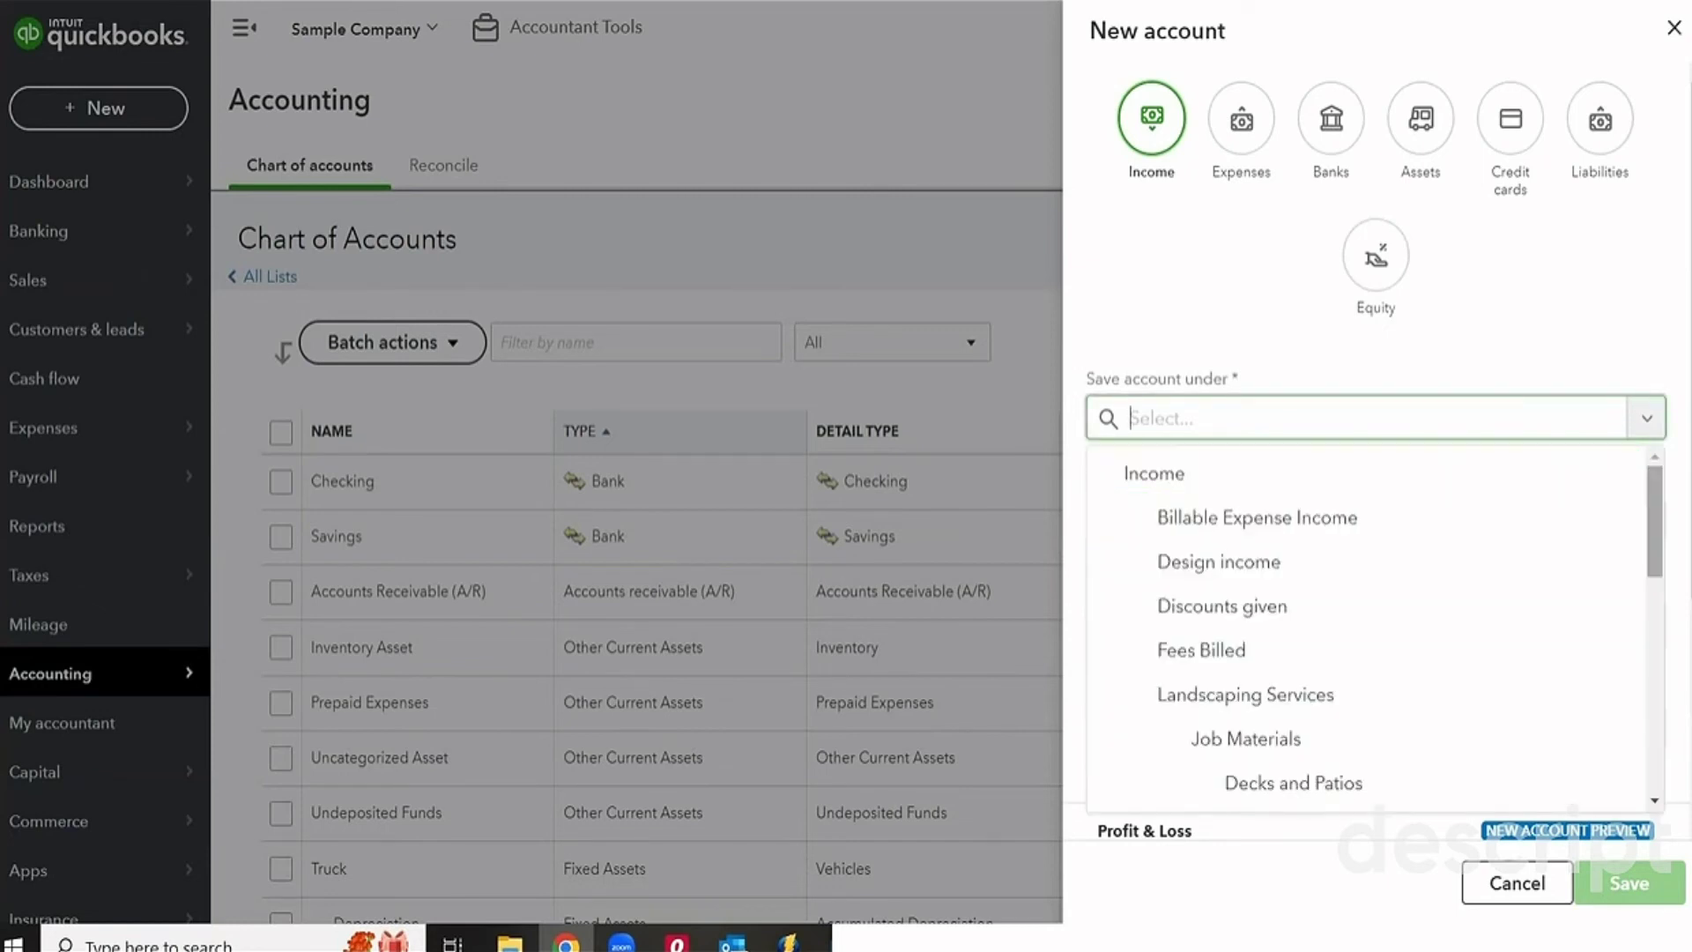
scroll(1369, 627, "down", 1)
scroll(1368, 628, "down", 1)
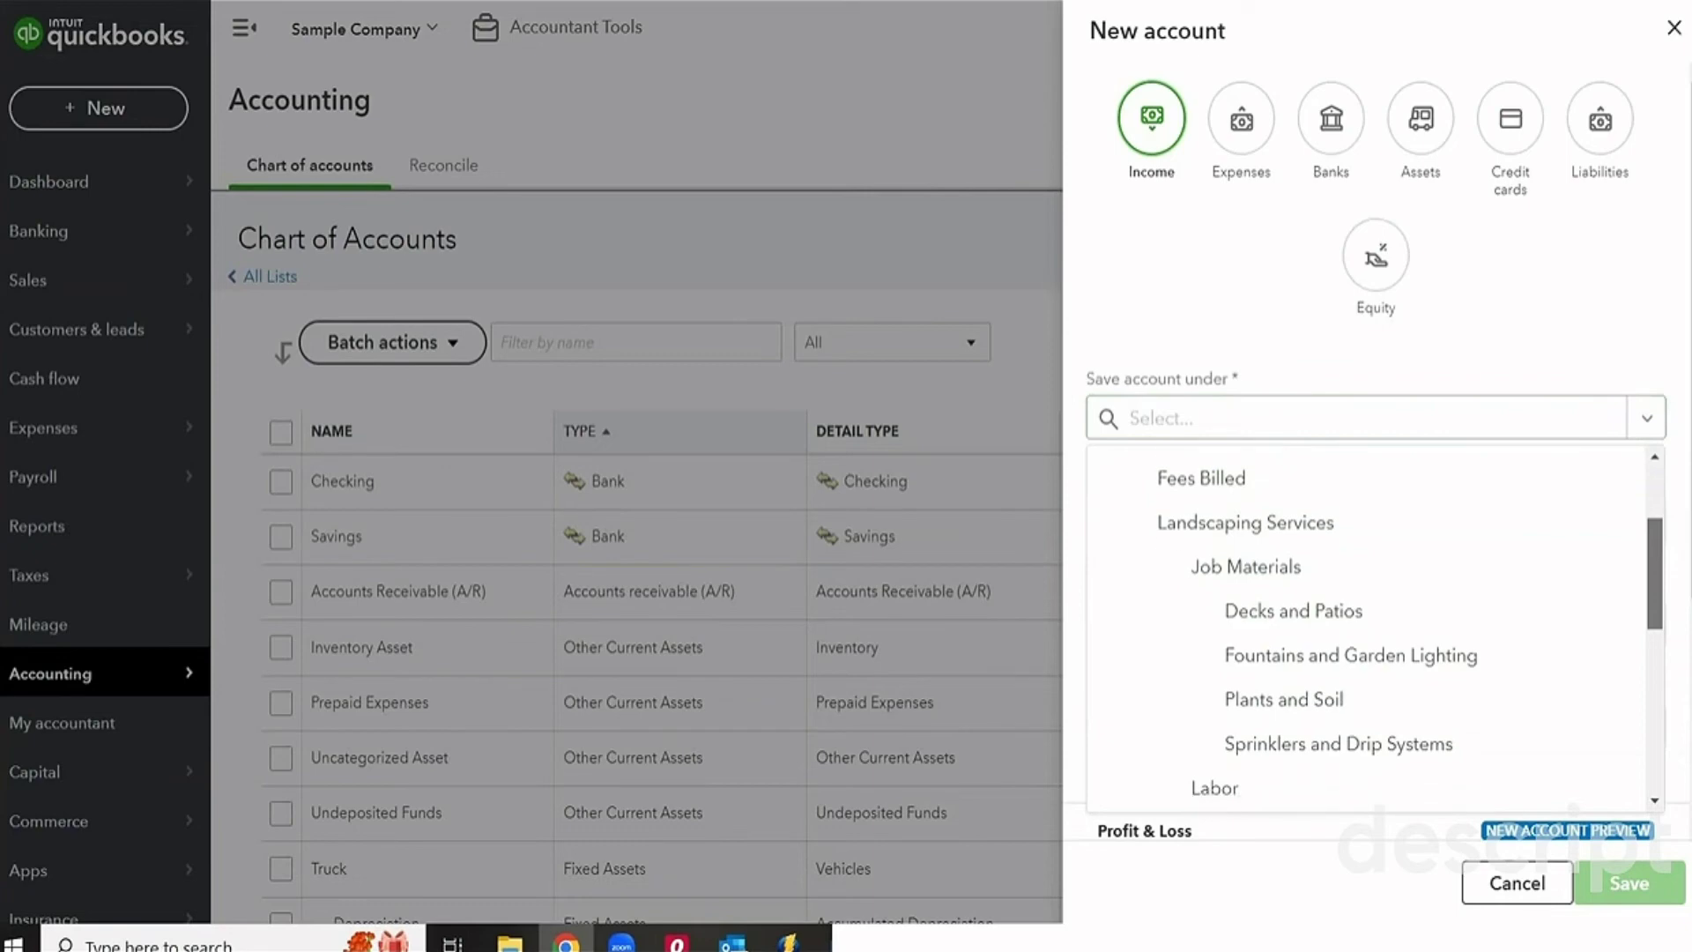
scroll(1368, 627, "down", 1)
scroll(1367, 628, "down", 1)
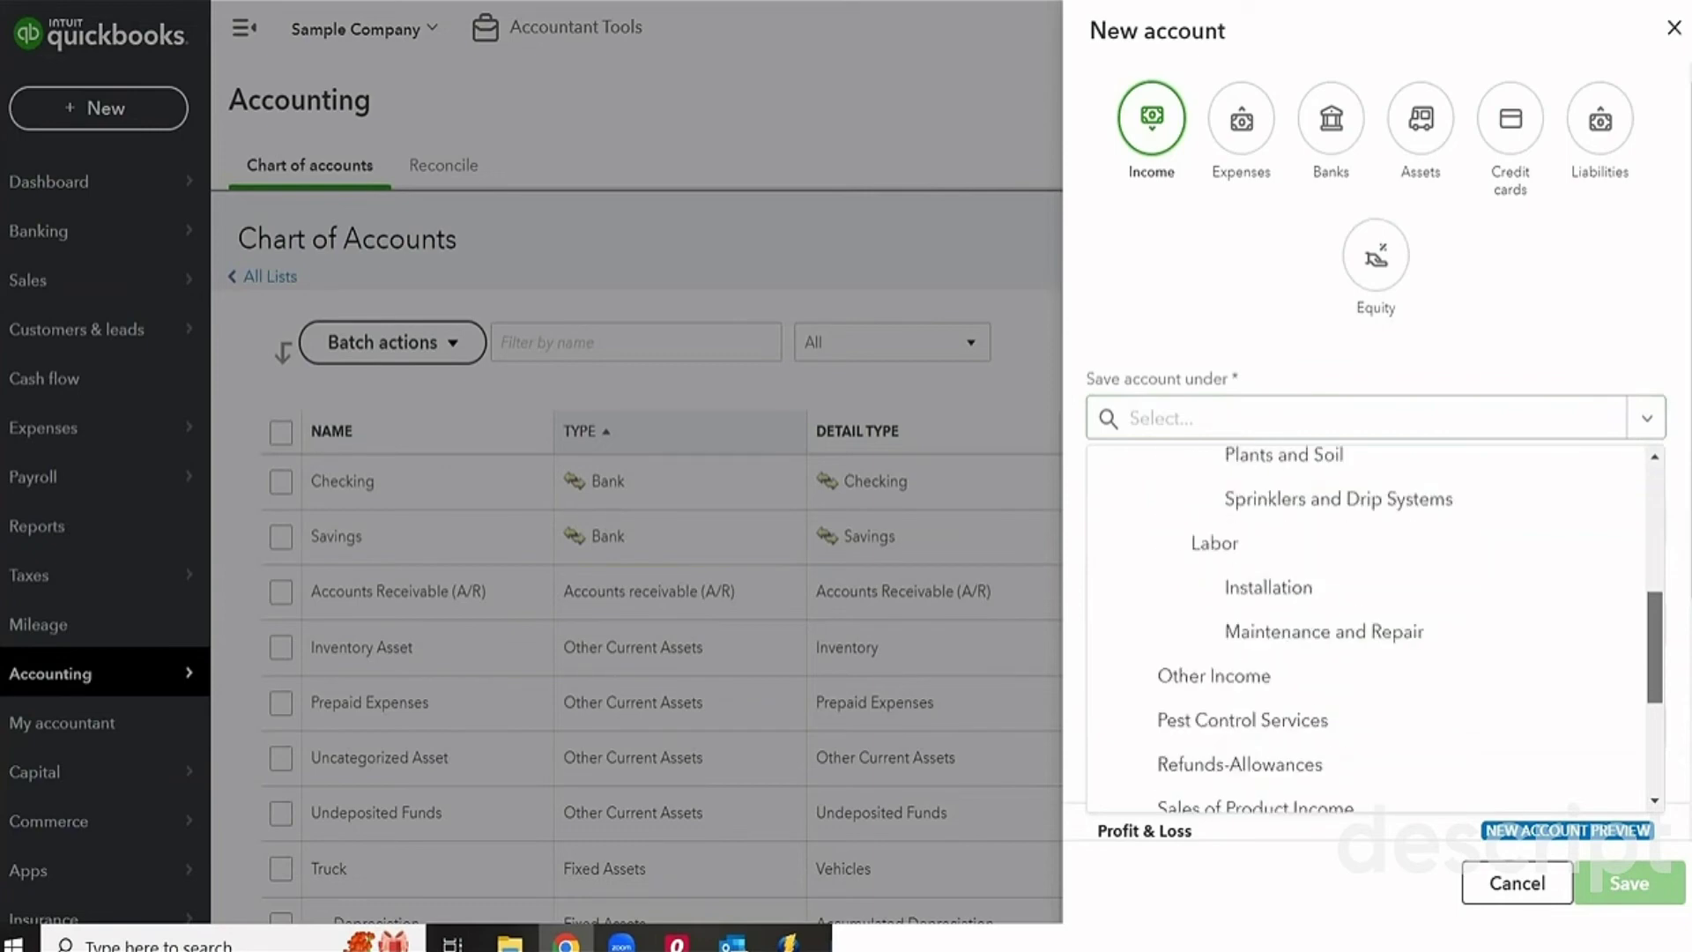
scroll(1368, 628, "down", 1)
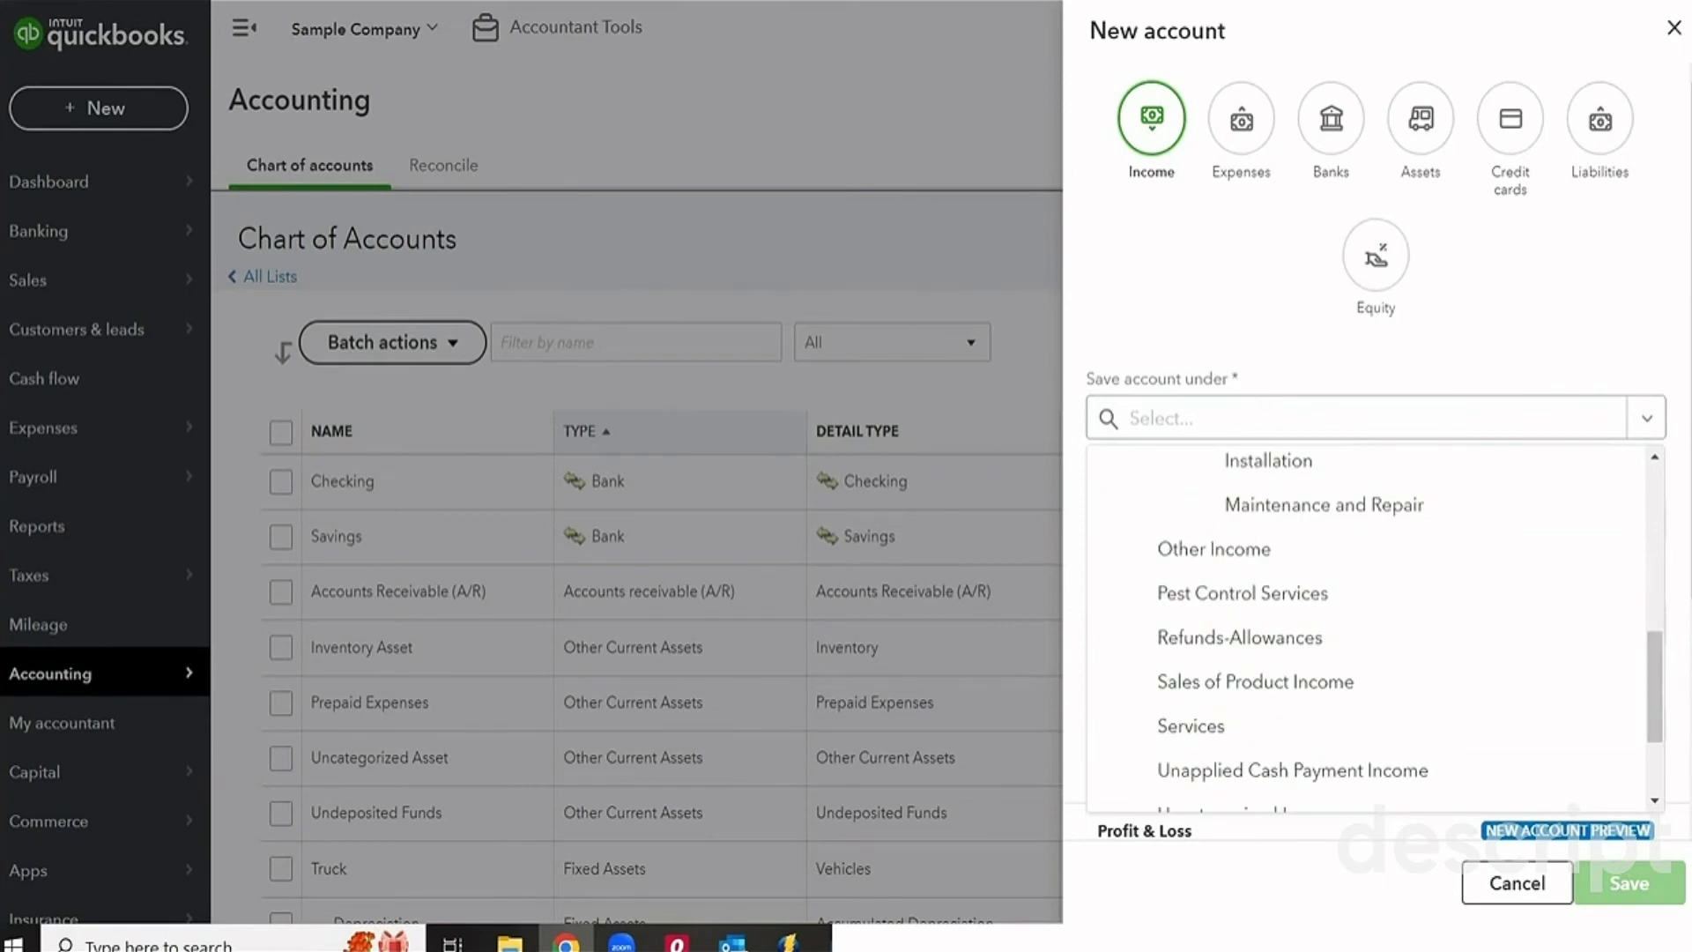